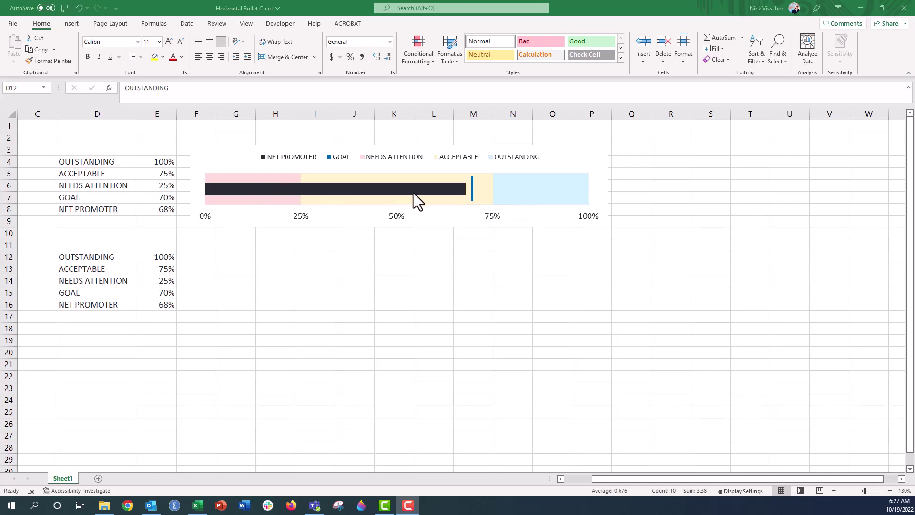
# - Enter 85% as the NET PROMOTER value in cell E8
pyautogui.click(156, 210)
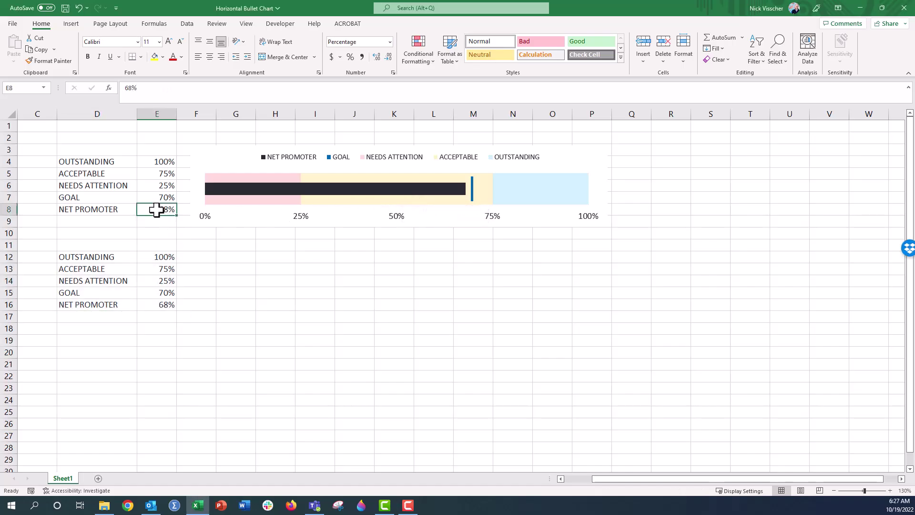
pyautogui.write('85')
pyautogui.press('Return')
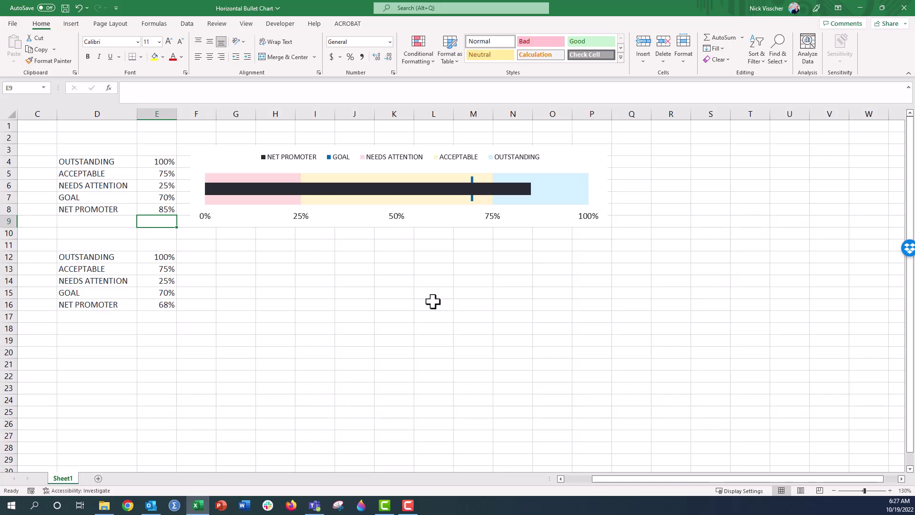
pyautogui.click(44, 259)
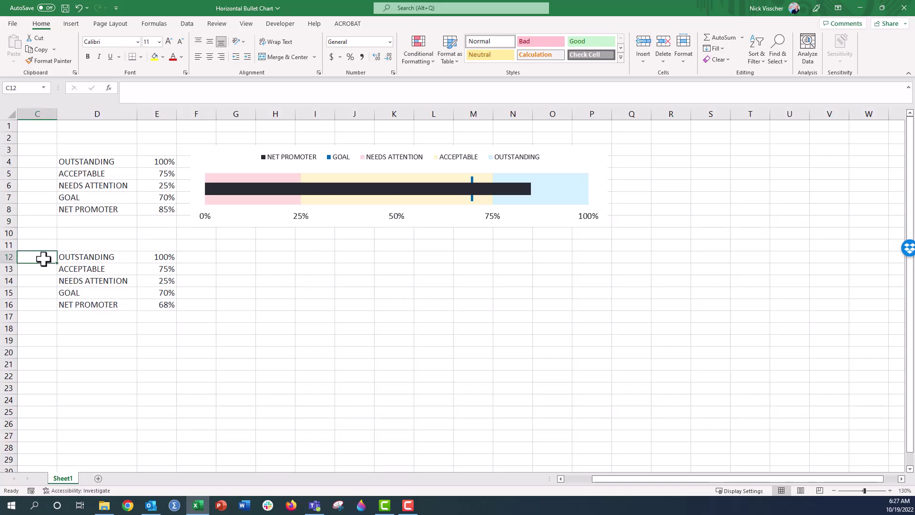
pyautogui.click(195, 162)
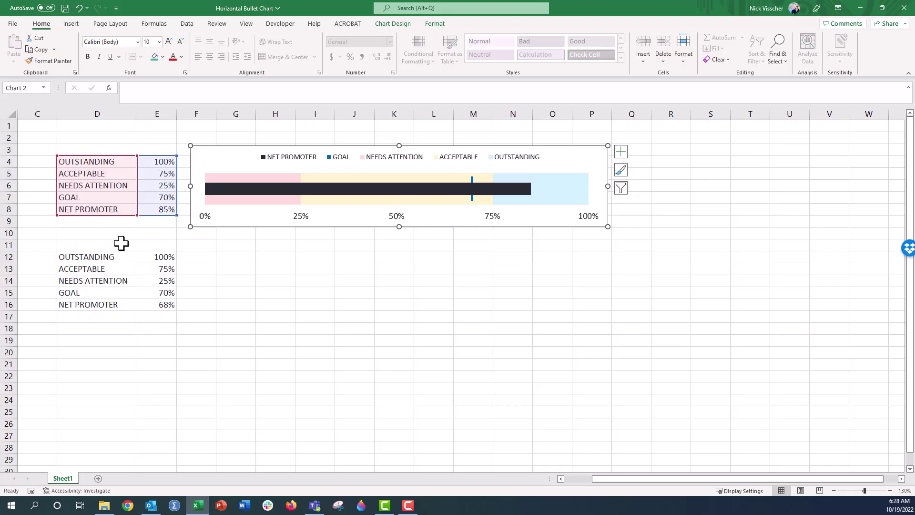
pyautogui.click(64, 256)
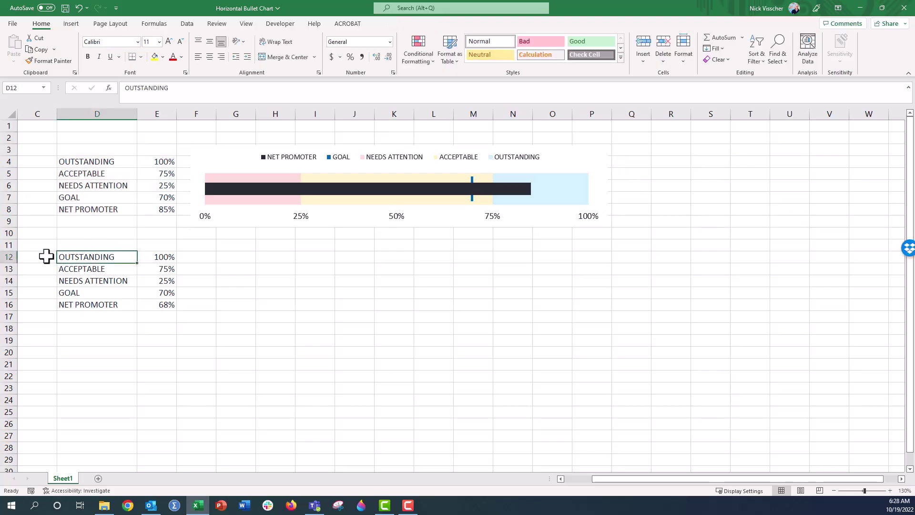
pyautogui.press('Down')
pyautogui.press('Down')
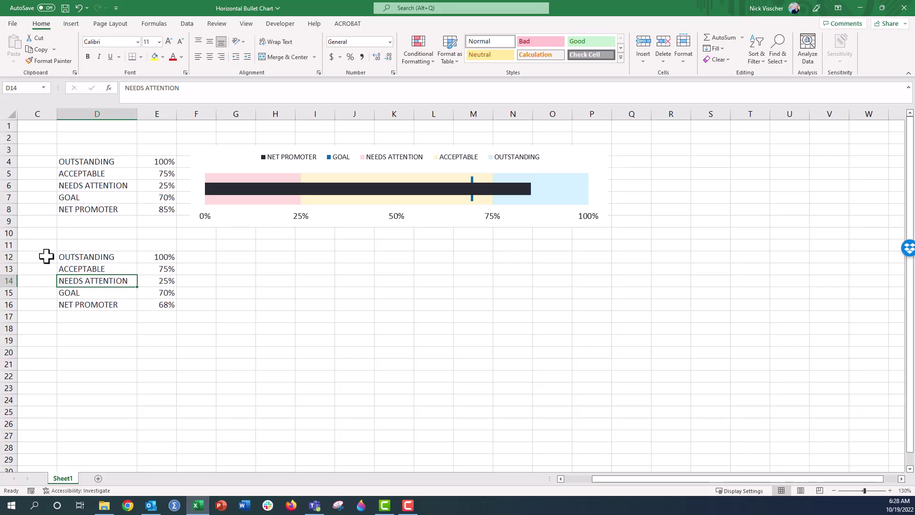
pyautogui.press('Up')
pyautogui.press('Up')
pyautogui.press('Up')
pyautogui.press('Down')
pyautogui.press('Down')
pyautogui.press('Down')
pyautogui.press('Down')
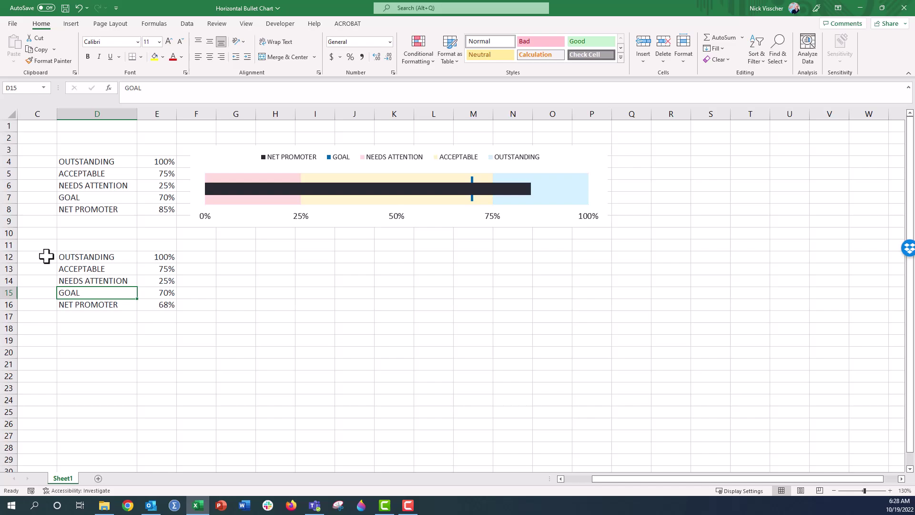
pyautogui.press('Down')
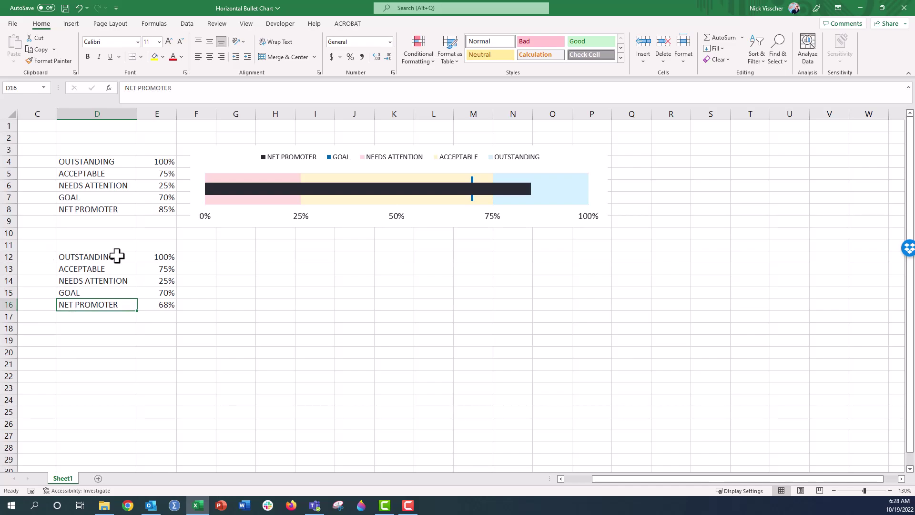
# - Insert a 2-D clustered bar chart of the second table D12:E16
pyautogui.moveTo(117, 256); pyautogui.dragTo(149, 302)
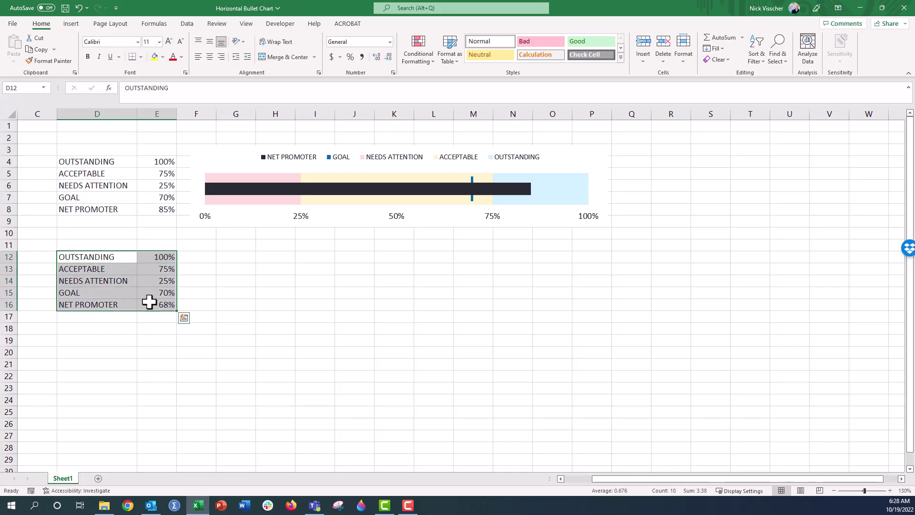
pyautogui.click(71, 24)
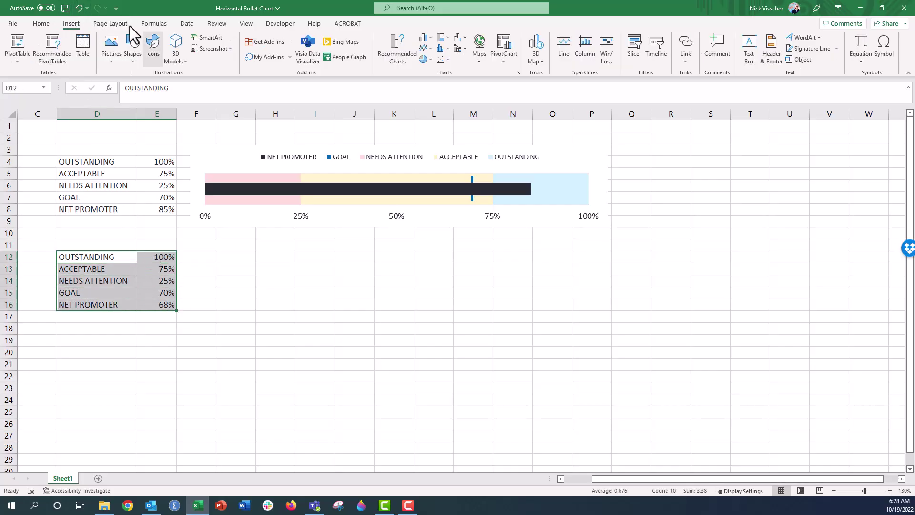
pyautogui.click(422, 38)
pyautogui.click(419, 172)
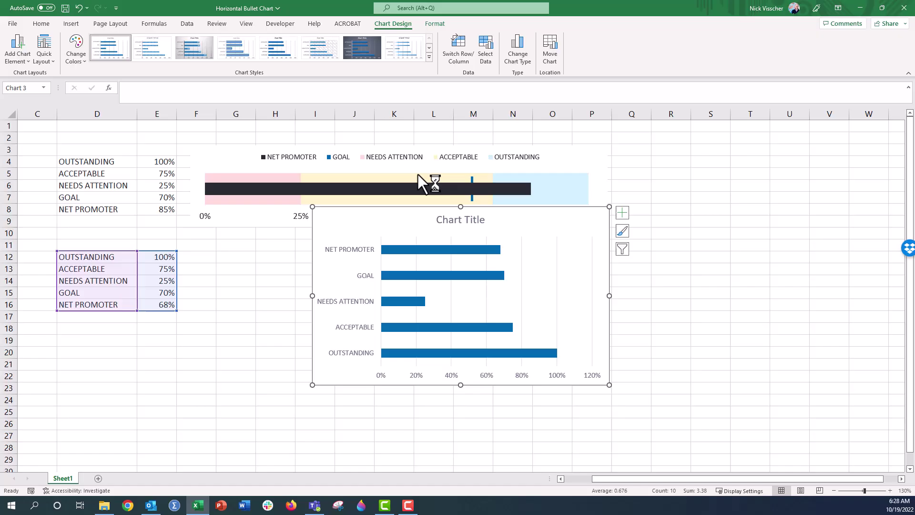
# - Move the new chart below the bullet chart, widen it to match, and delete its title
pyautogui.moveTo(388, 213); pyautogui.dragTo(331, 248)
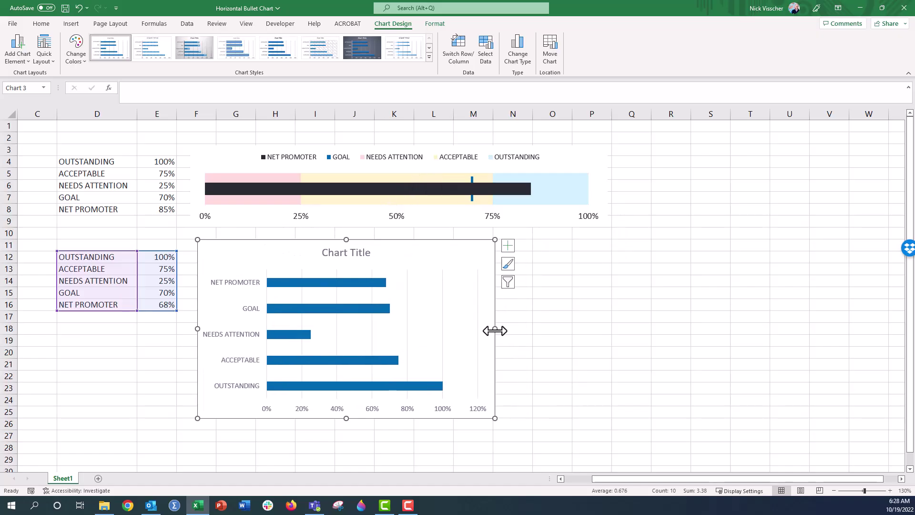
pyautogui.moveTo(495, 330); pyautogui.dragTo(602, 313)
pyautogui.click(405, 253)
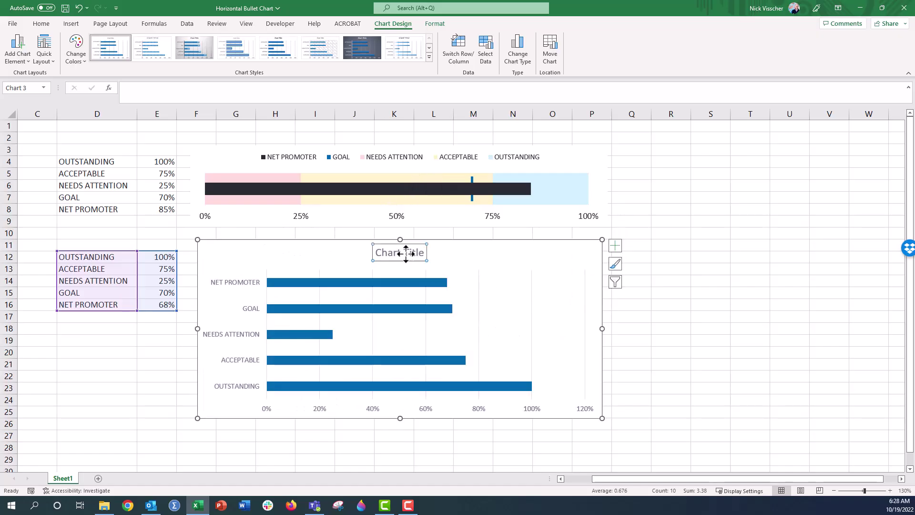
pyautogui.press('Delete')
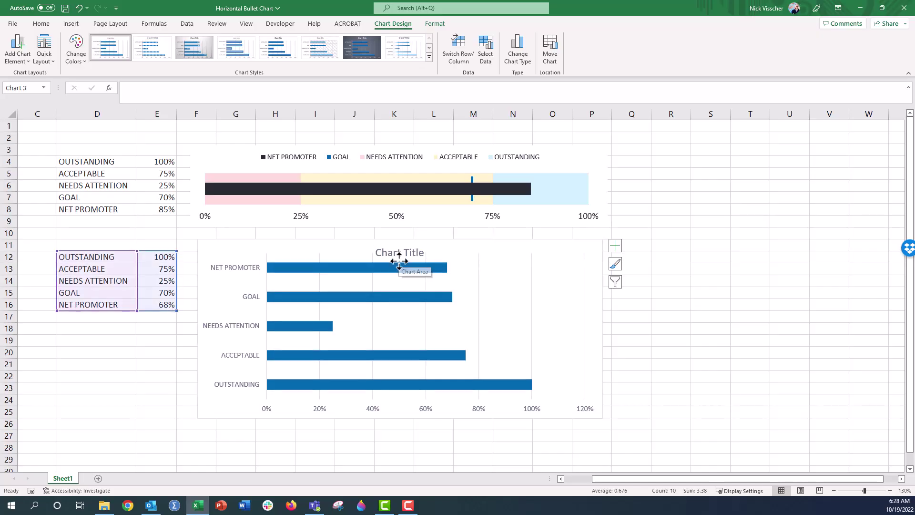
pyautogui.click(535, 411)
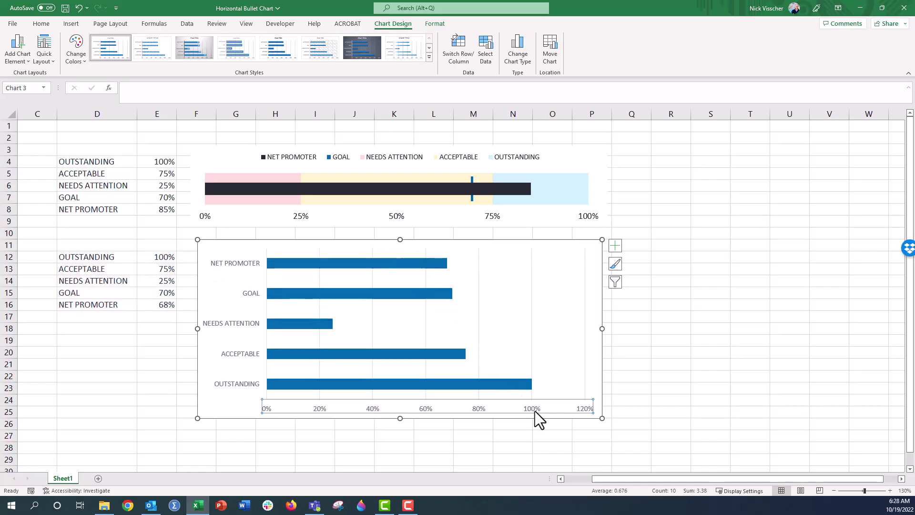
# - Set the horizontal axis maximum bound to 1 (100%), then nudge the chart slightly up-left
pyautogui.rightClick(535, 411)
pyautogui.click(543, 405)
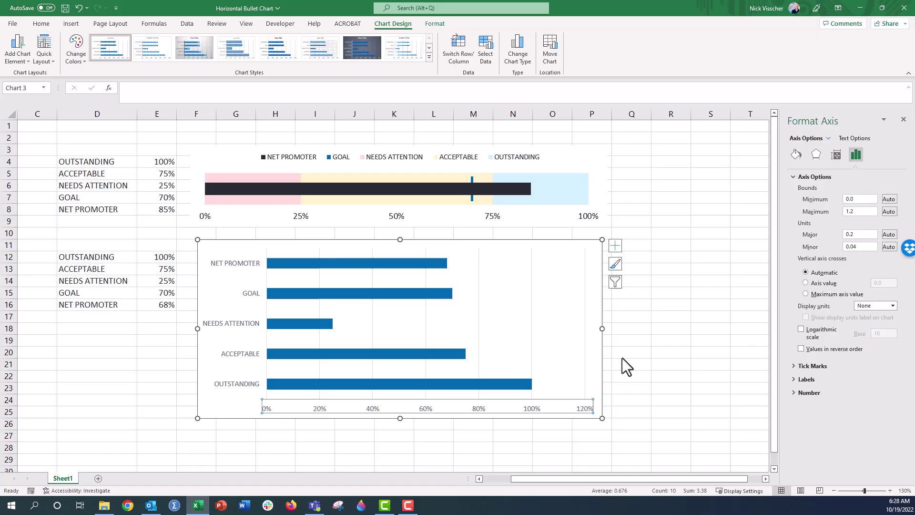
pyautogui.click(874, 211)
pyautogui.press('BackSpace')
pyautogui.press('BackSpace')
pyautogui.press('Return')
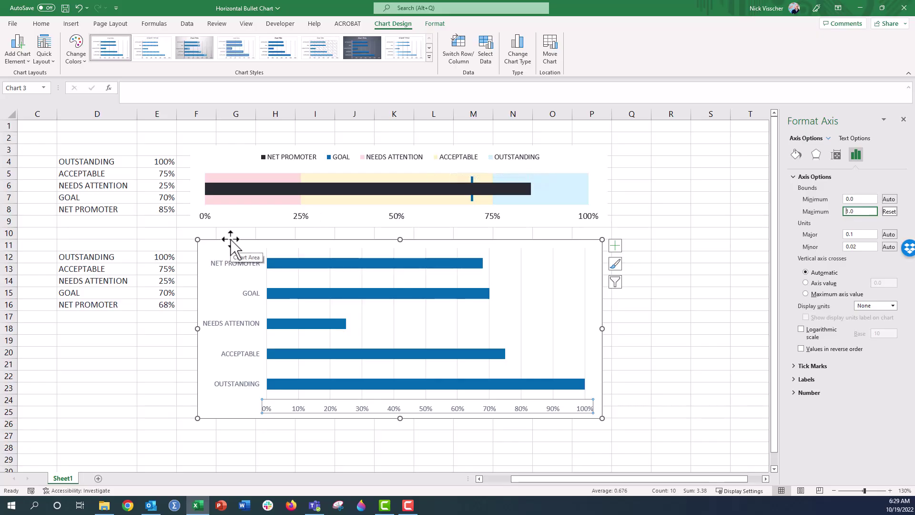
pyautogui.moveTo(231, 240); pyautogui.dragTo(223, 236)
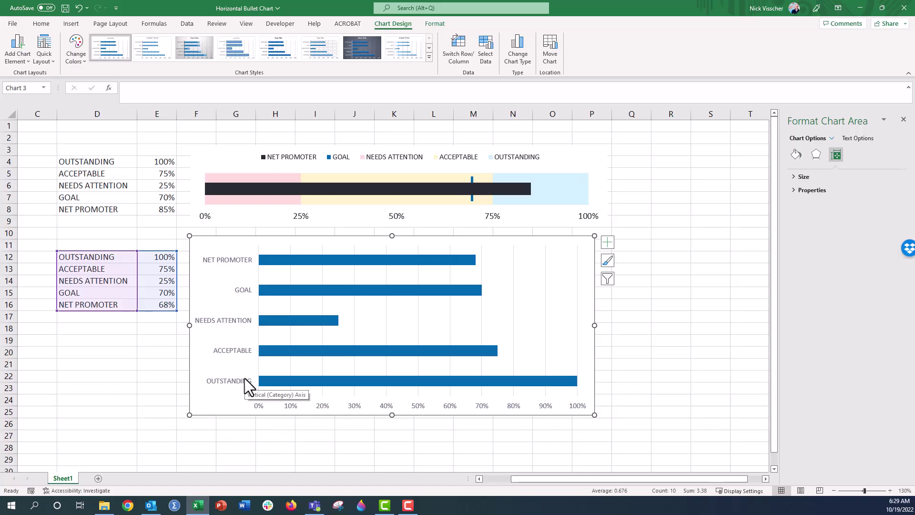
# - Switch rows and columns so each table row is its own series, and add a top legend
pyautogui.click(447, 62)
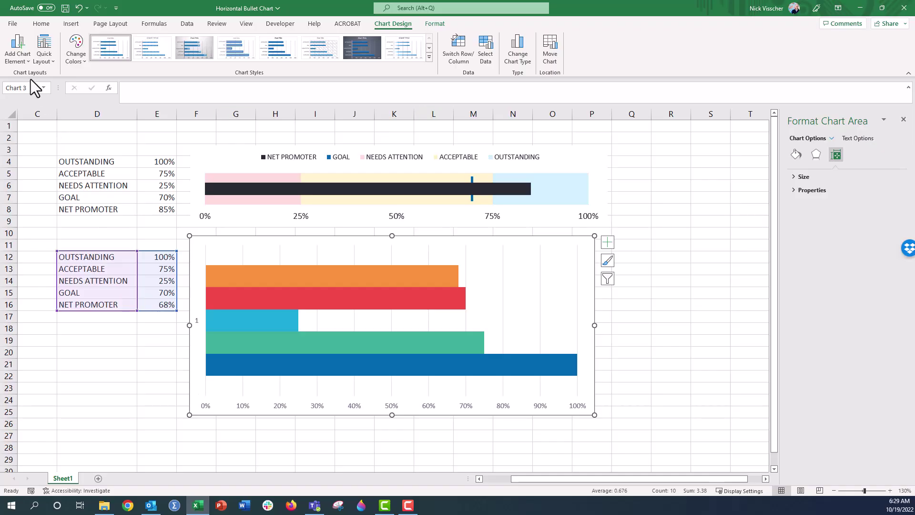
pyautogui.click(18, 53)
pyautogui.moveTo(41, 168)
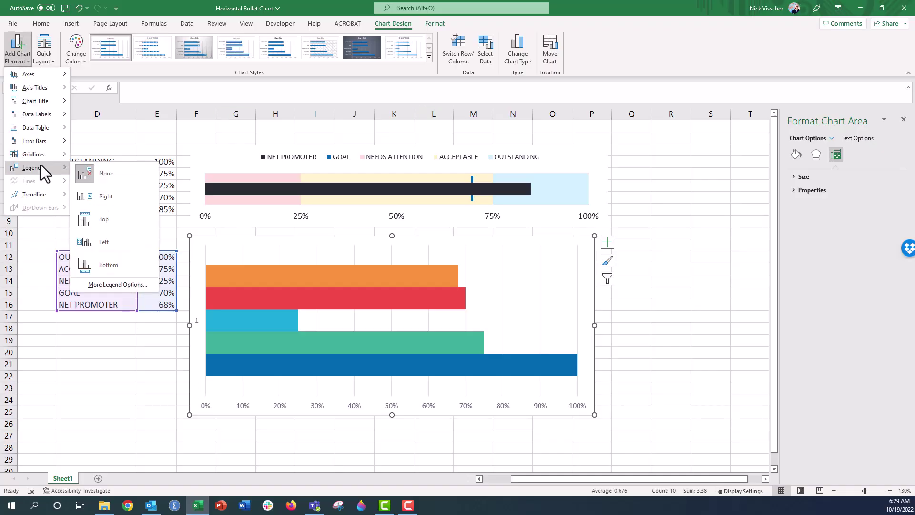
pyautogui.click(116, 225)
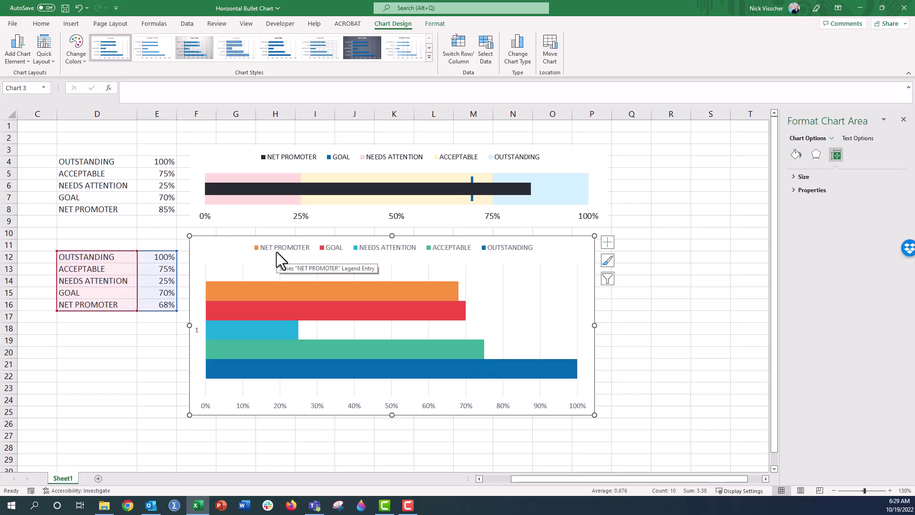
pyautogui.moveTo(225, 289)
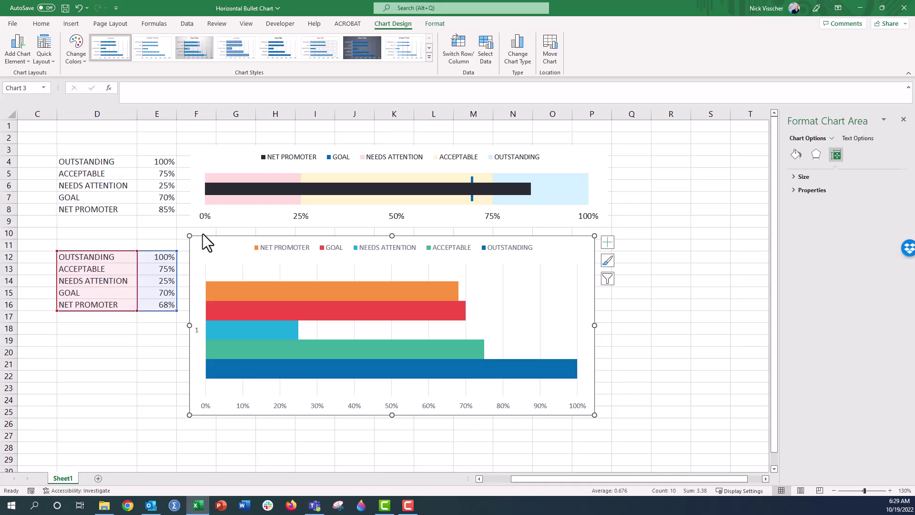
# - Fill the OUTSTANDING data point with light blue
pyautogui.click(224, 374)
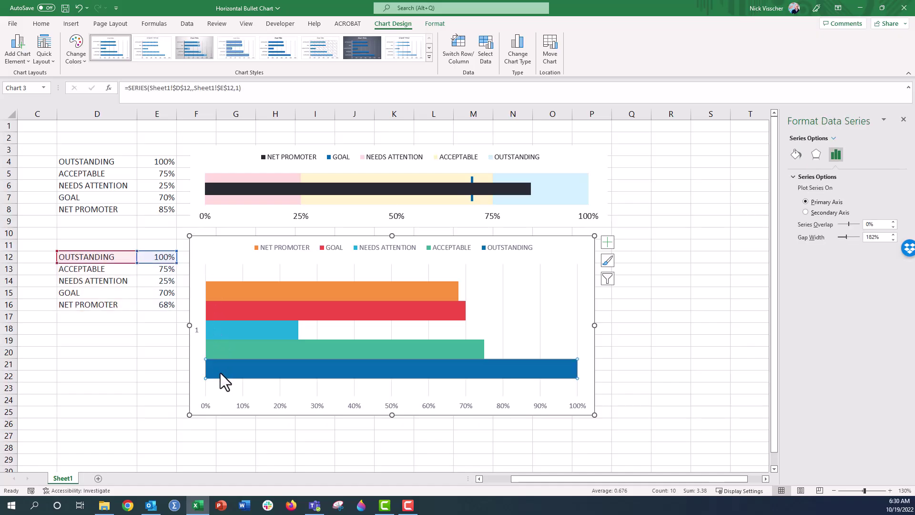
pyautogui.click(220, 373)
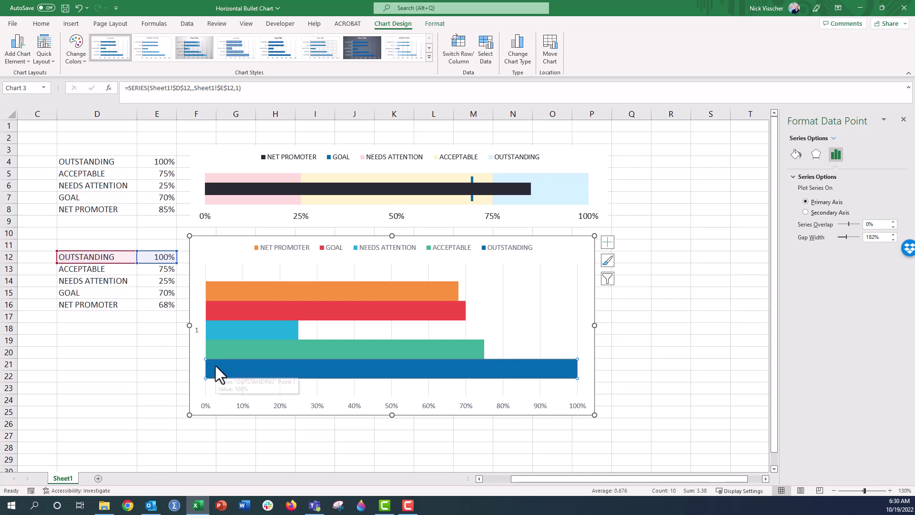
pyautogui.moveTo(285, 361)
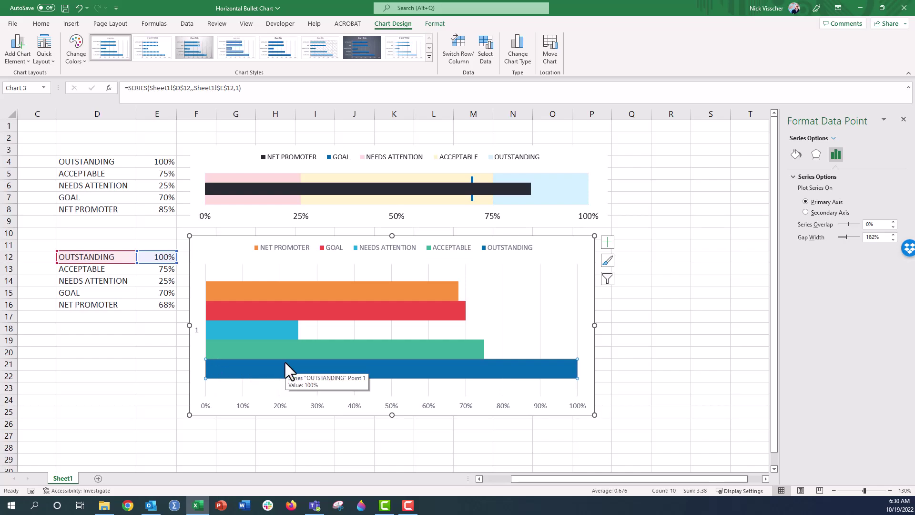
pyautogui.click(797, 157)
pyautogui.click(798, 178)
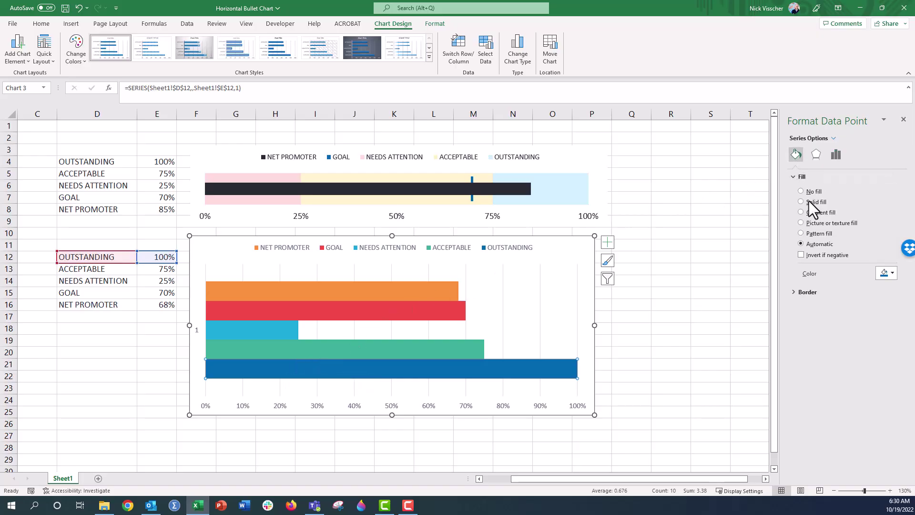
pyautogui.click(886, 273)
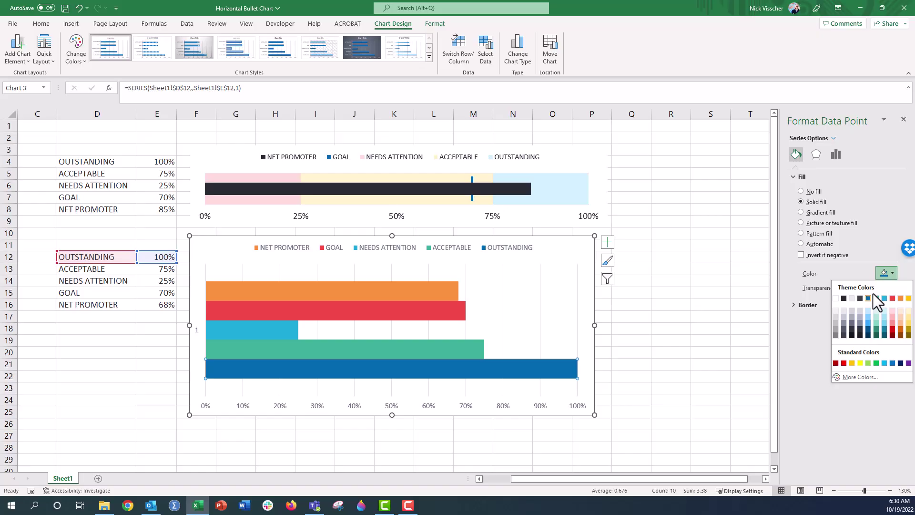
pyautogui.click(868, 311)
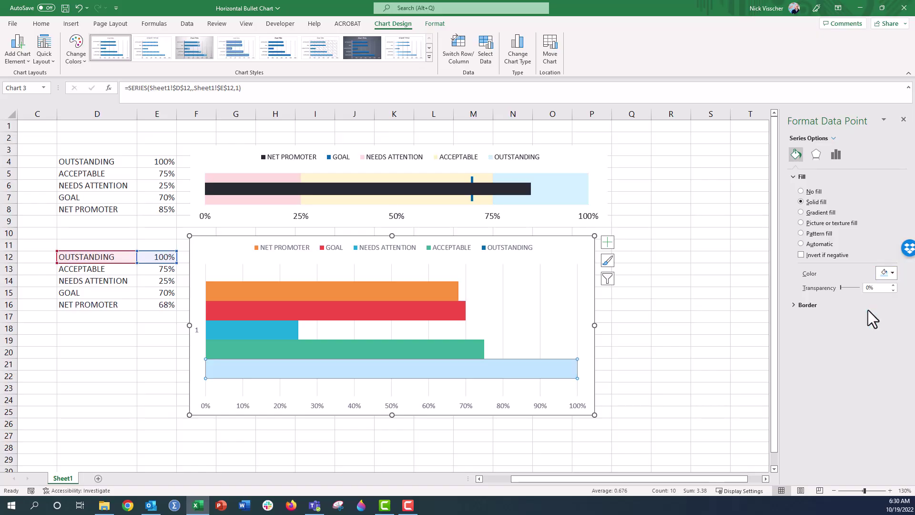
pyautogui.click(646, 398)
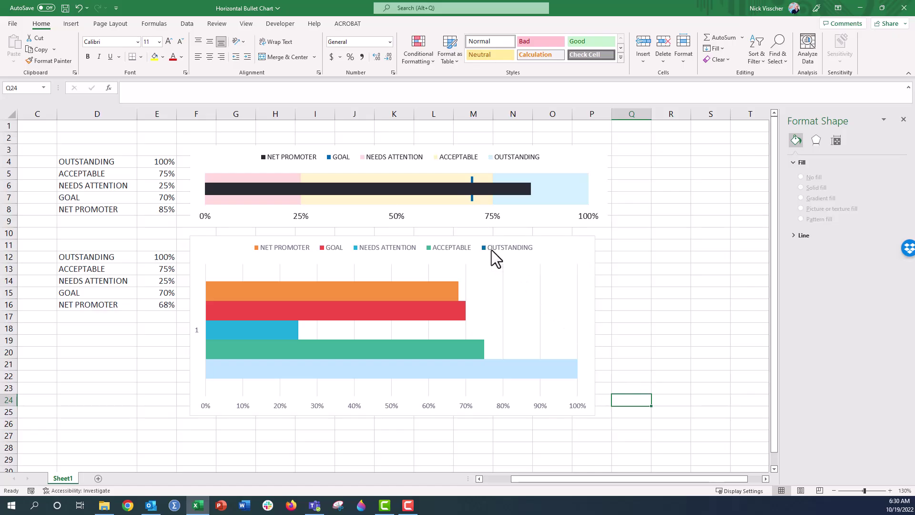
# - Give the OUTSTANDING legend key a solid light-blue fill to match its bar
pyautogui.click(474, 365)
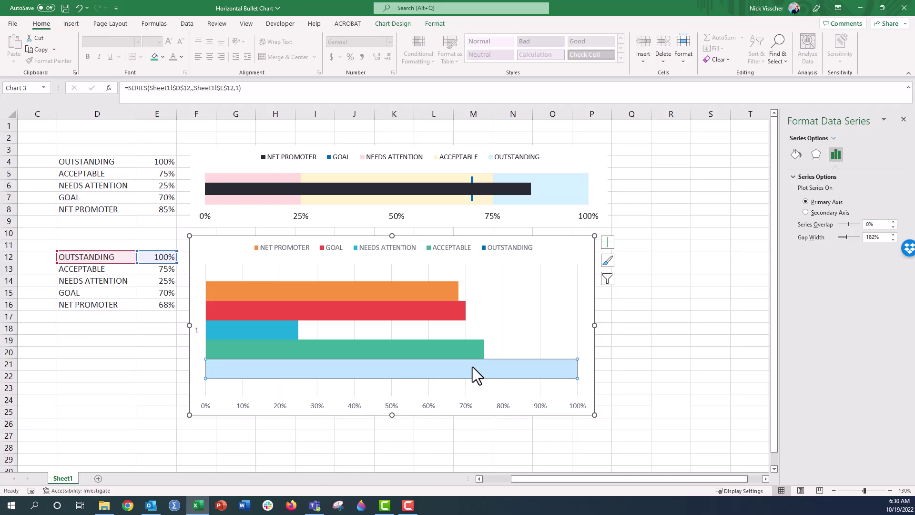
pyautogui.click(473, 367)
pyautogui.click(484, 248)
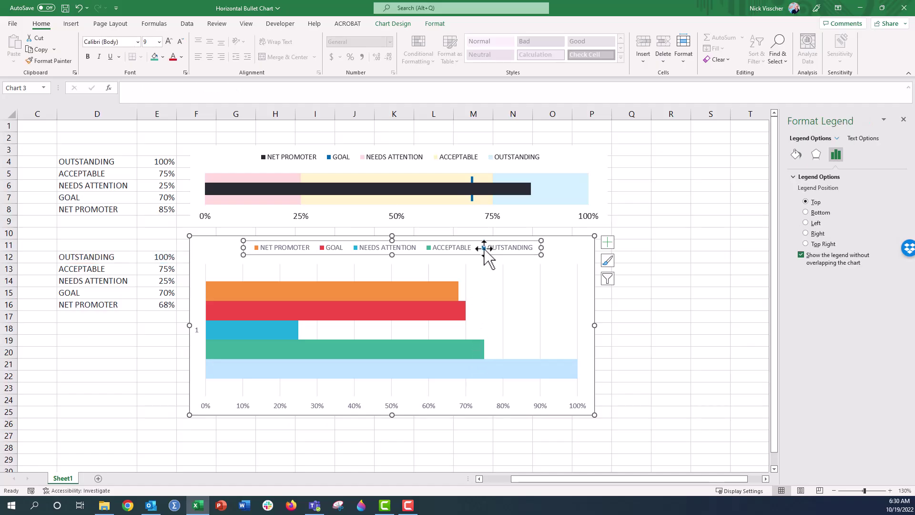
pyautogui.click(485, 248)
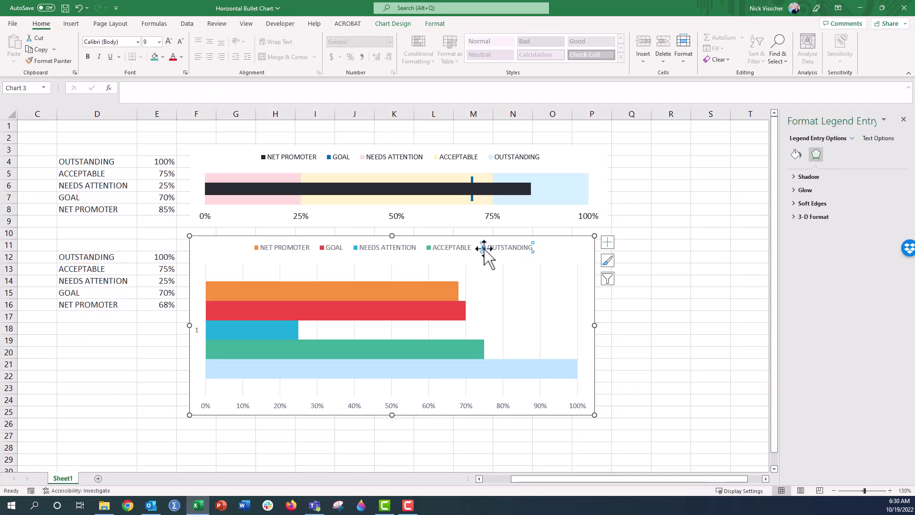
pyautogui.click(795, 159)
pyautogui.click(811, 202)
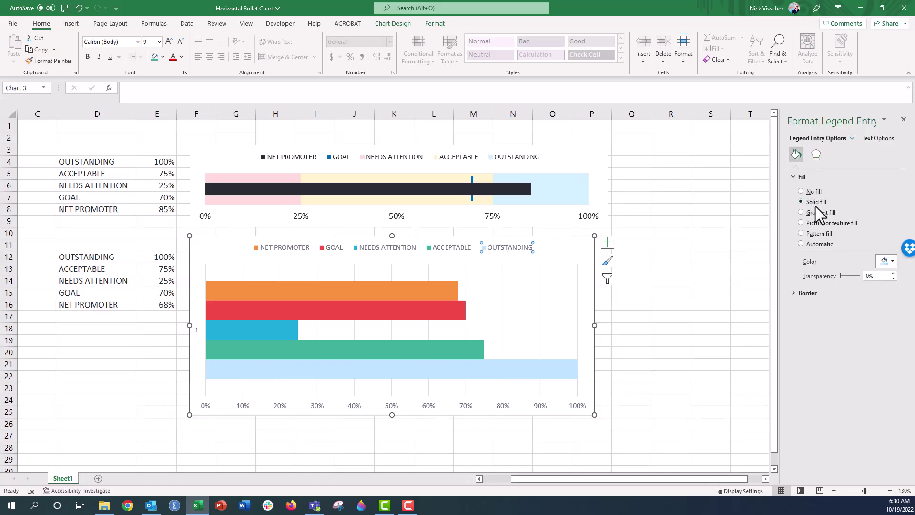
pyautogui.click(881, 262)
pyautogui.click(868, 298)
pyautogui.click(713, 330)
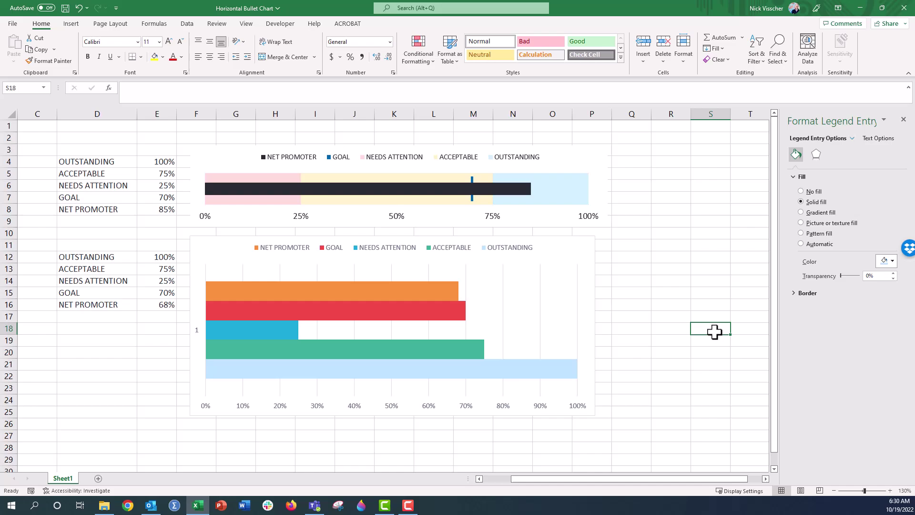
# - Give the ACCEPTABLE data point a solid pale cream fill
pyautogui.click(447, 351)
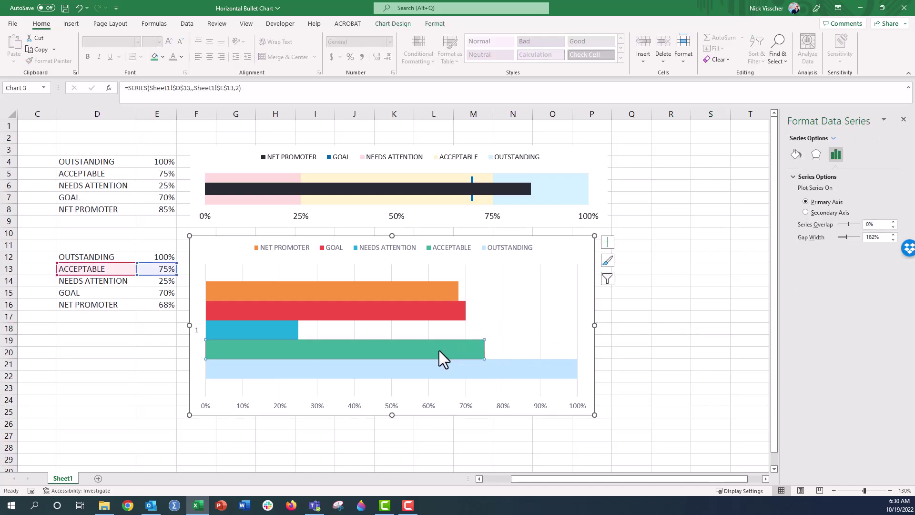
pyautogui.click(439, 351)
pyautogui.click(796, 154)
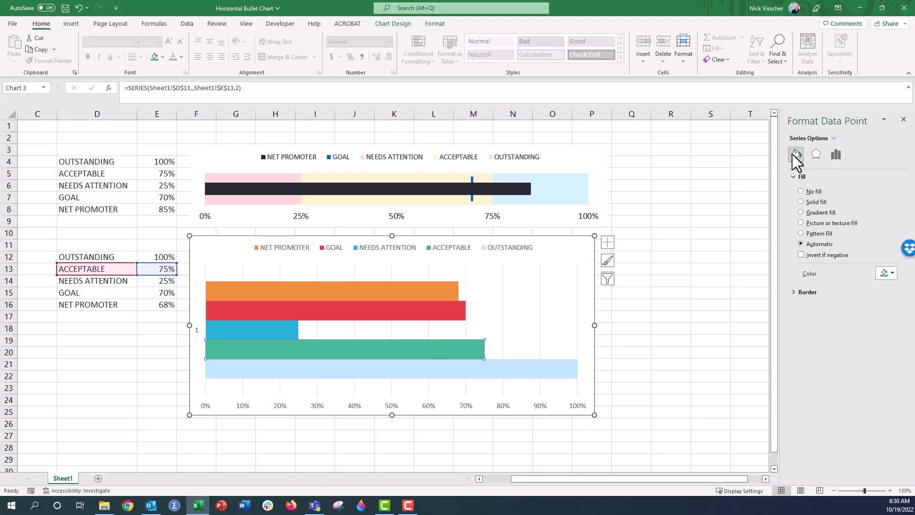
pyautogui.click(828, 204)
pyautogui.click(887, 273)
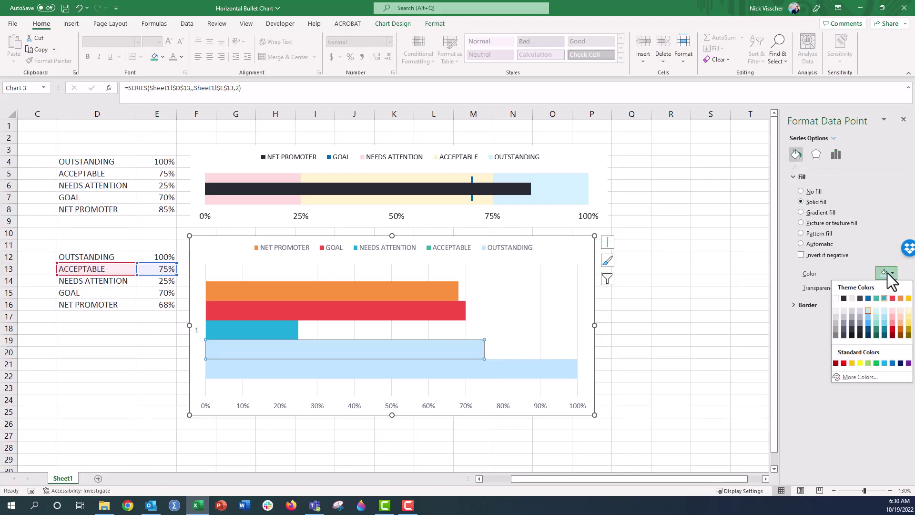
pyautogui.click(909, 310)
# - Set the ACCEPTABLE legend key to solid fill
pyautogui.click(438, 248)
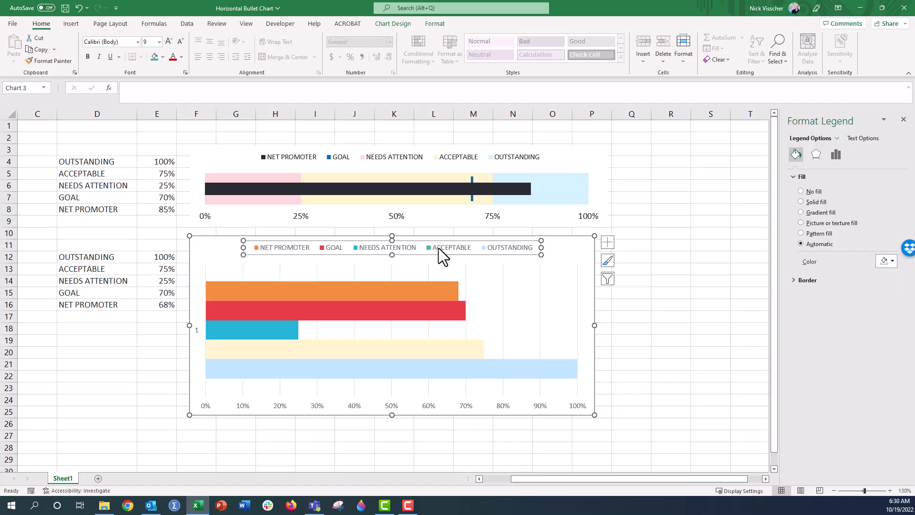
pyautogui.click(438, 248)
pyautogui.click(813, 203)
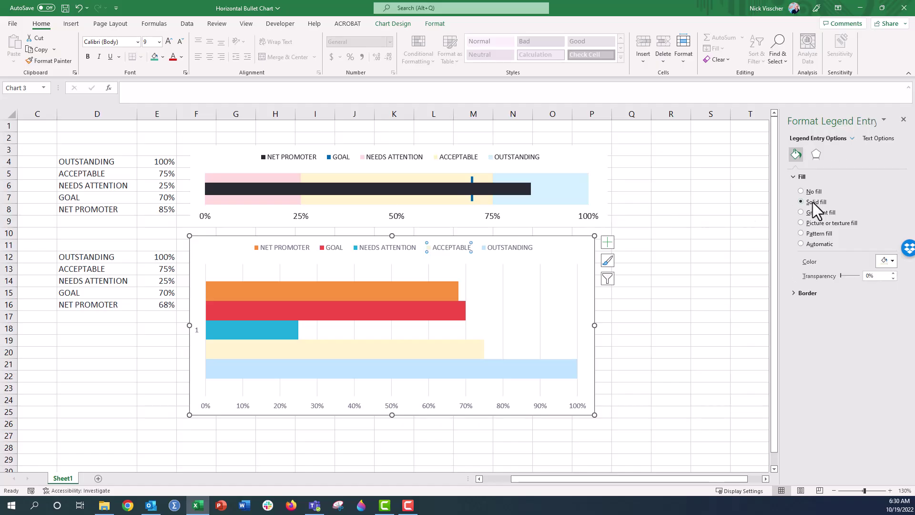
# - Give the NEEDS ATTENTION data point a solid light pink fill
pyautogui.click(255, 331)
pyautogui.click(250, 330)
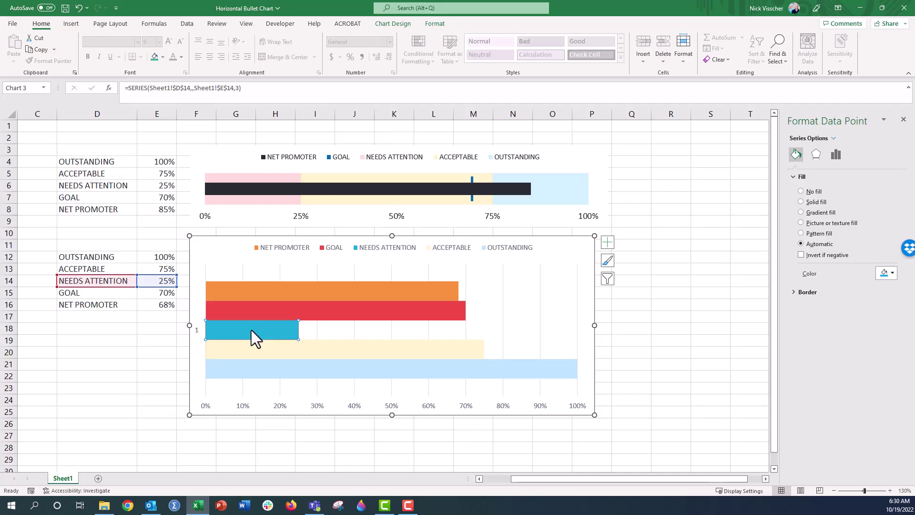
pyautogui.click(813, 201)
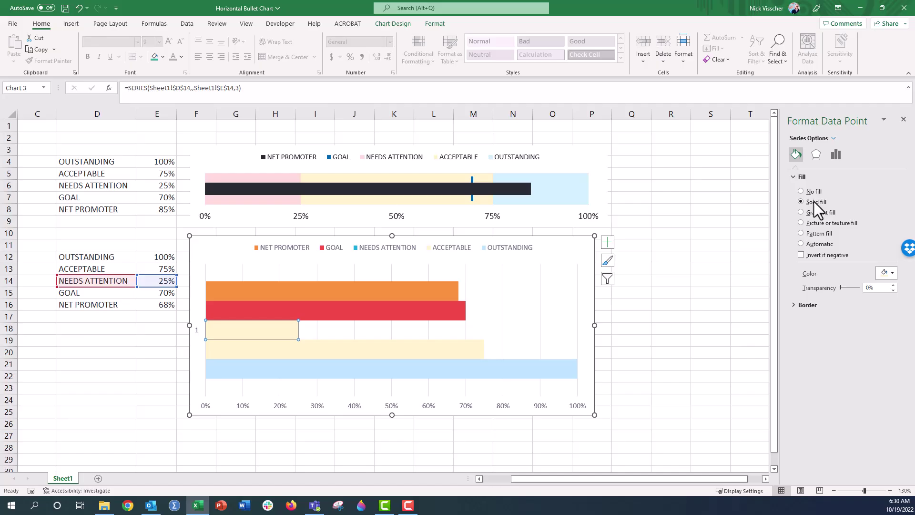
pyautogui.click(886, 273)
pyautogui.click(893, 310)
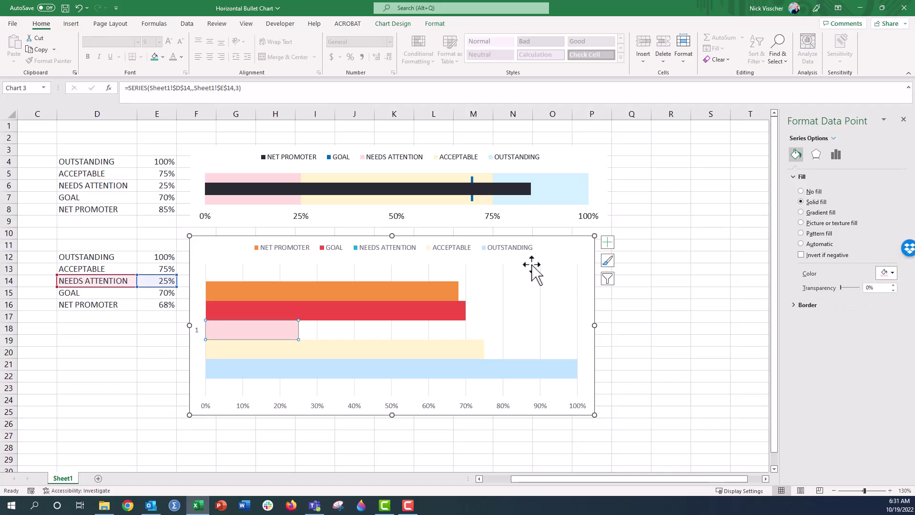
# - Set the NEEDS ATTENTION legend key to solid fill so it matches the pink bar
pyautogui.click(398, 248)
pyautogui.click(390, 247)
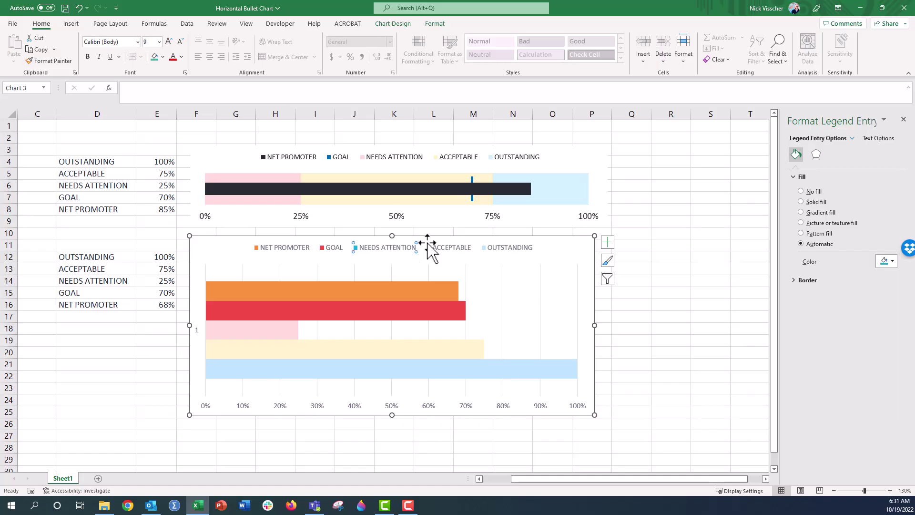
pyautogui.click(807, 201)
pyautogui.click(705, 316)
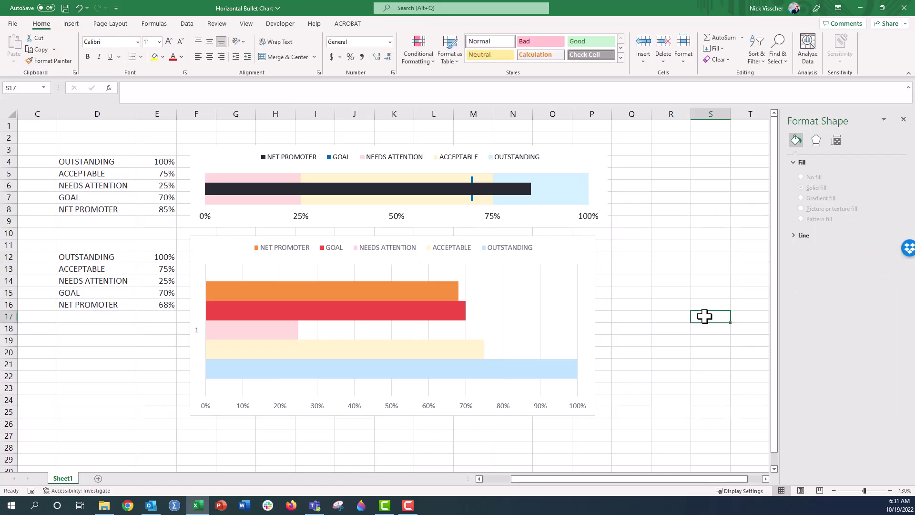
pyautogui.click(221, 330)
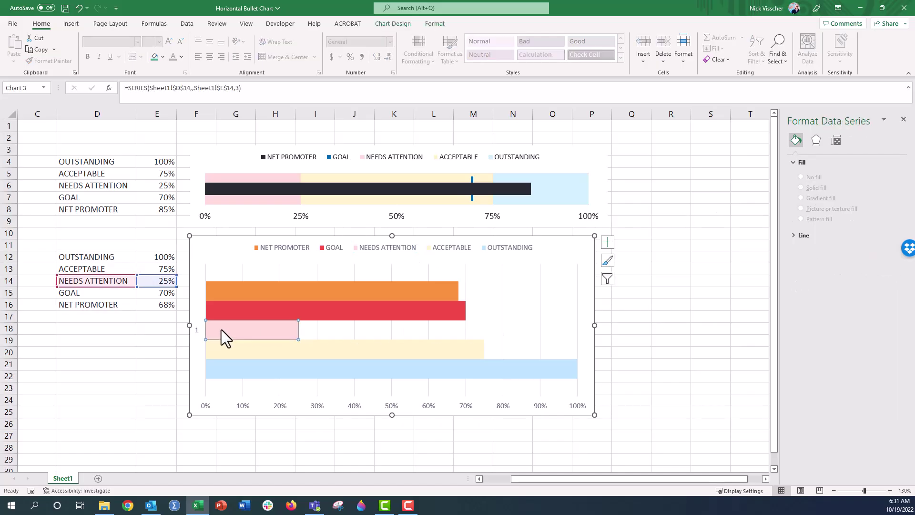
pyautogui.click(151, 354)
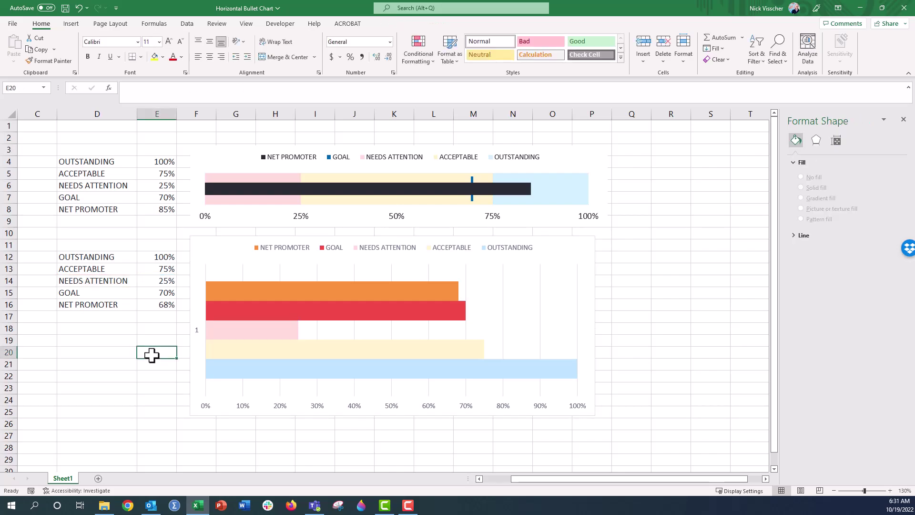
pyautogui.click(212, 293)
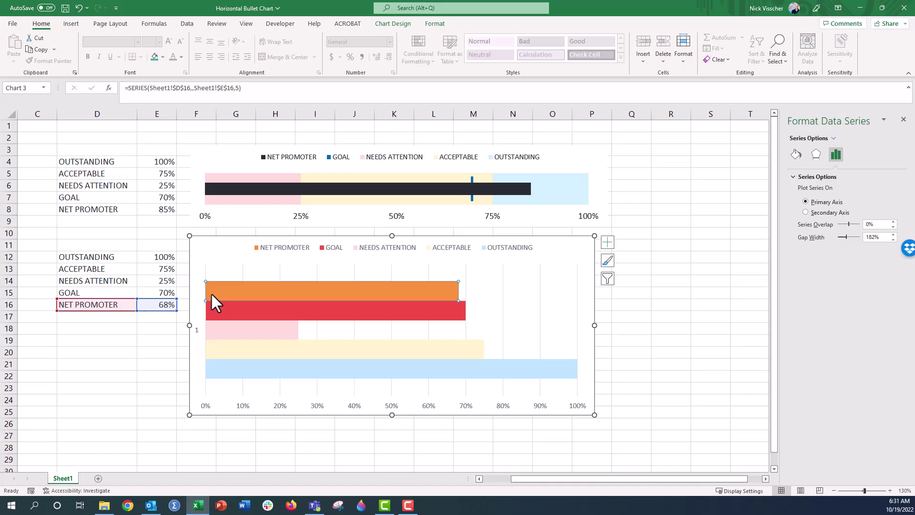
# - Set the NET PROMOTER bar to No fill
pyautogui.click(796, 155)
pyautogui.click(808, 204)
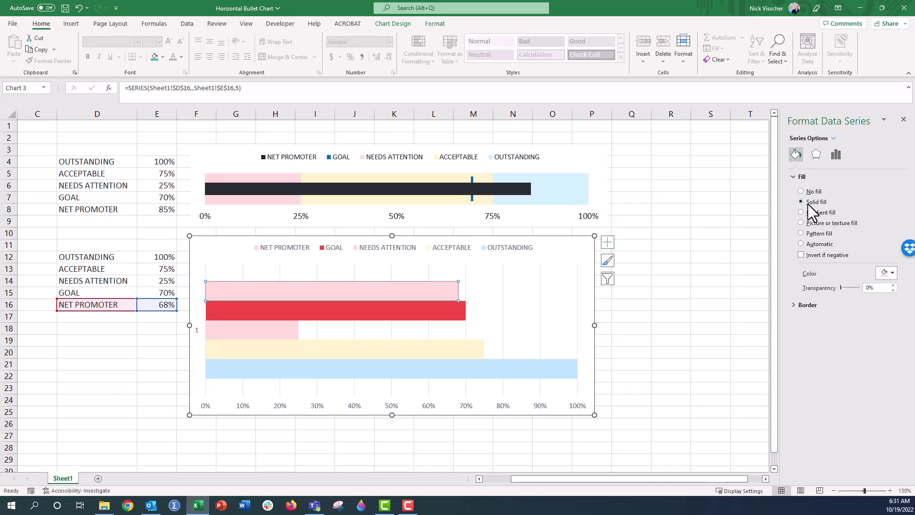
pyautogui.click(887, 273)
pyautogui.click(863, 301)
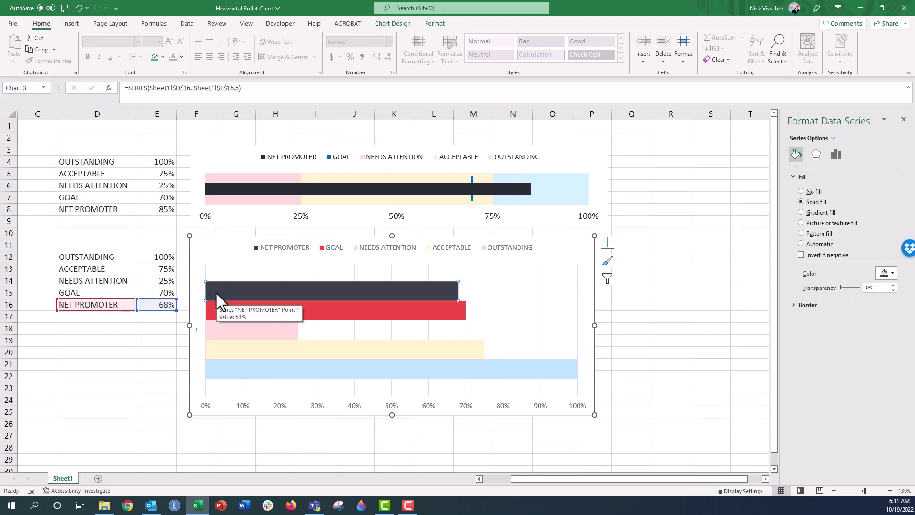
pyautogui.click(809, 191)
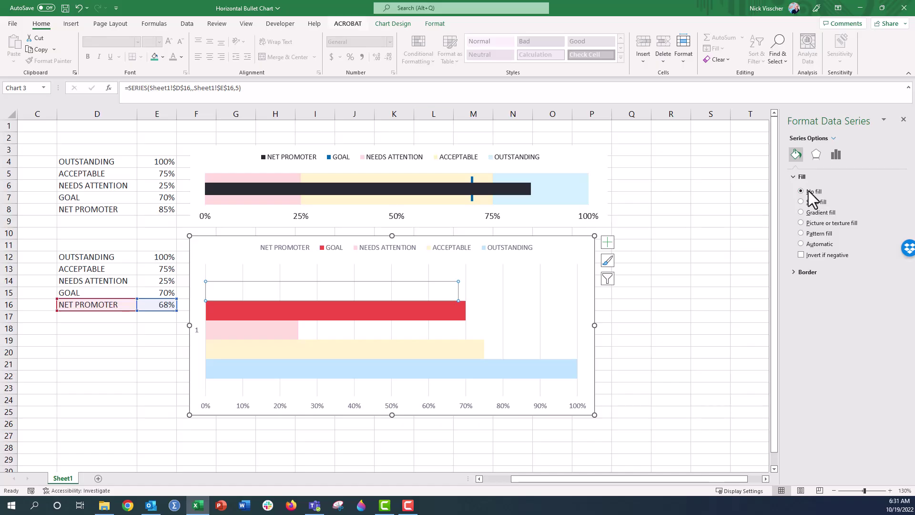
# - Add percentage error bars to NET PROMOTER: Minus direction, No Cap, 100%
pyautogui.click(398, 22)
pyautogui.click(24, 50)
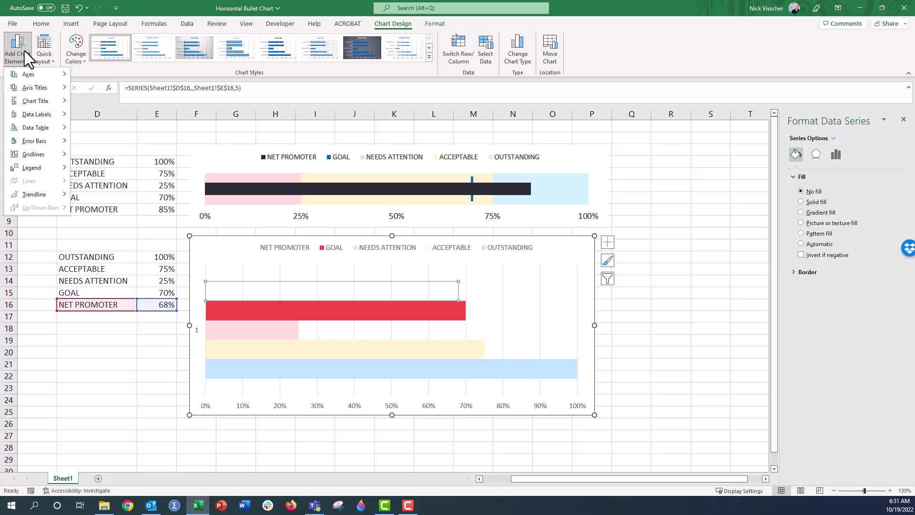
pyautogui.press('Down')
pyautogui.press('Down')
pyautogui.press('Down')
pyautogui.press('Down')
pyautogui.press('Down')
pyautogui.press('Down')
pyautogui.press('Right')
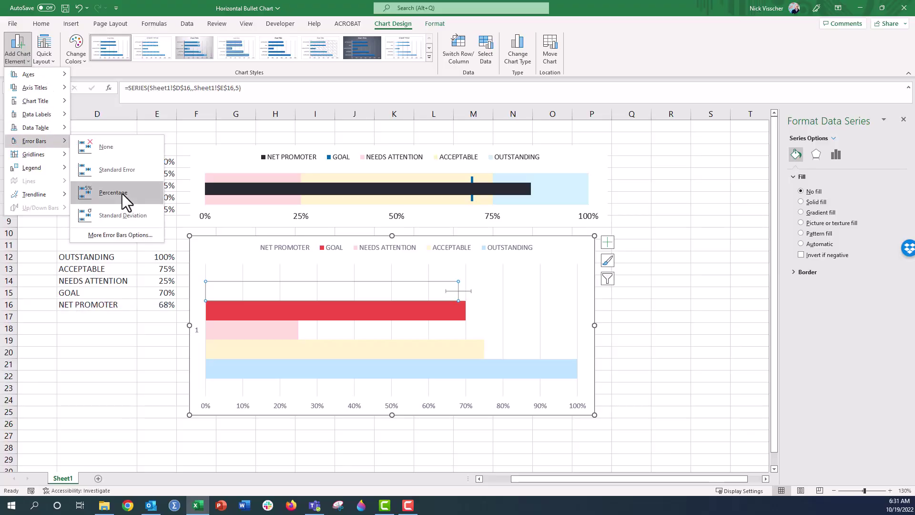
pyautogui.click(122, 193)
pyautogui.click(459, 292)
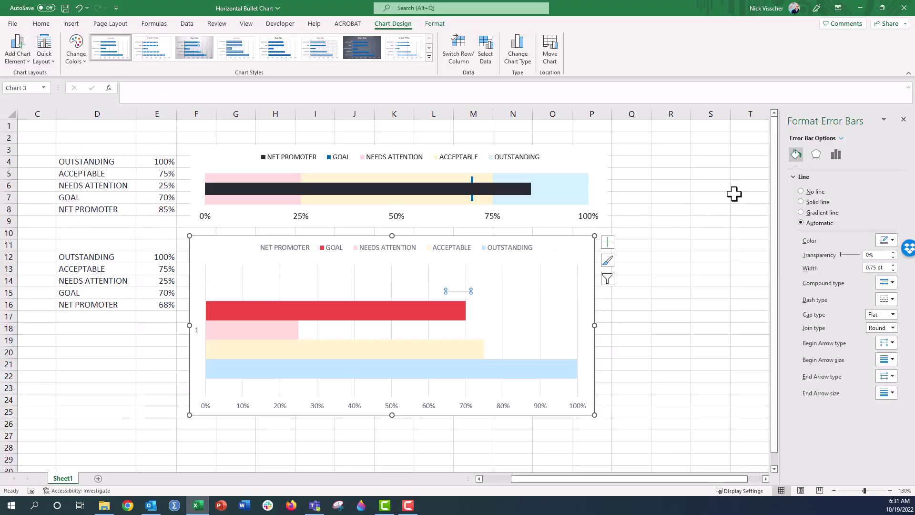
pyautogui.click(836, 154)
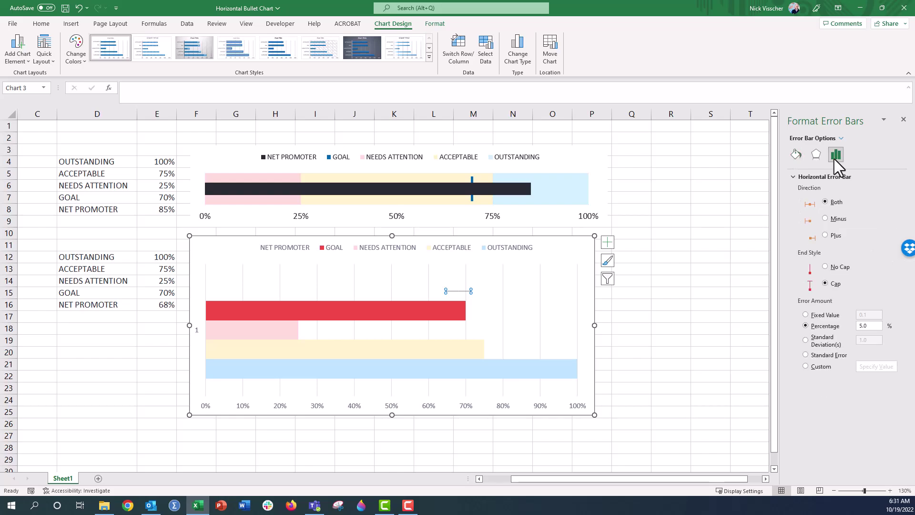
pyautogui.click(834, 220)
pyautogui.click(836, 268)
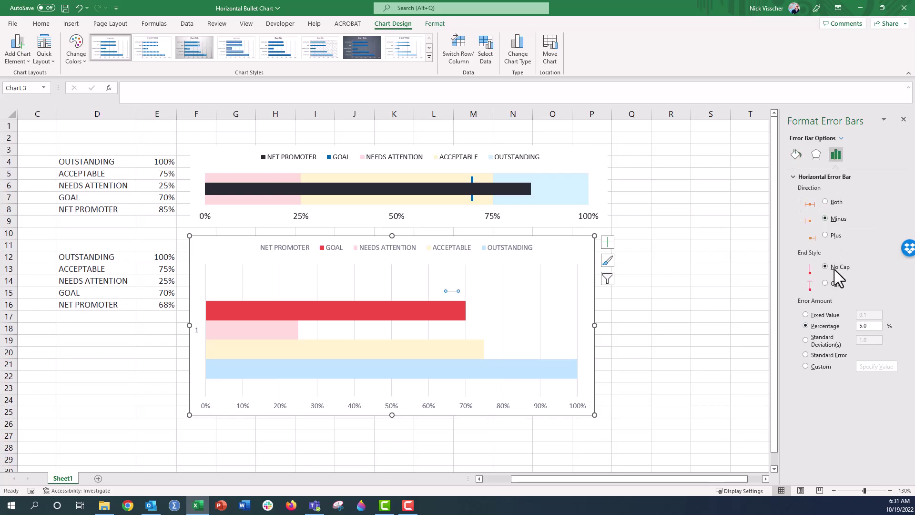
pyautogui.doubleClick(864, 327)
pyautogui.write('100')
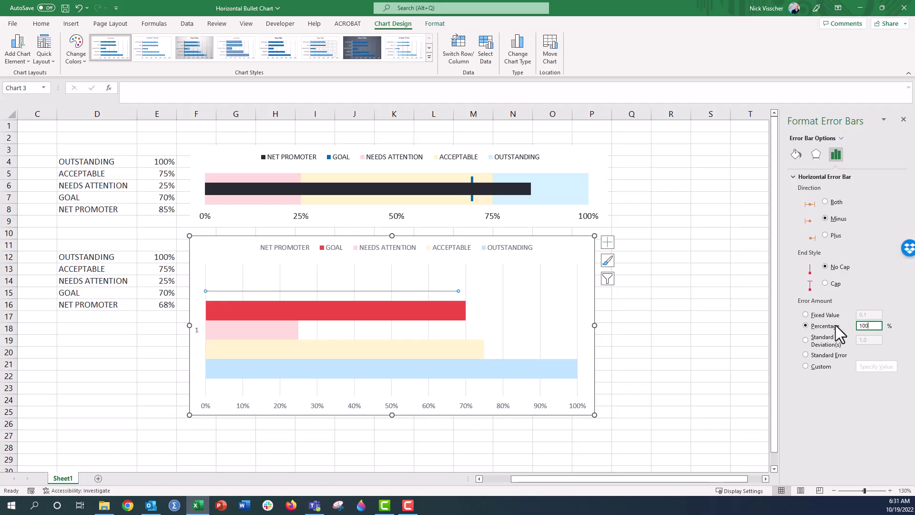
# - Make the error bar line 15 pt wide and black
pyautogui.click(796, 154)
pyautogui.click(881, 268)
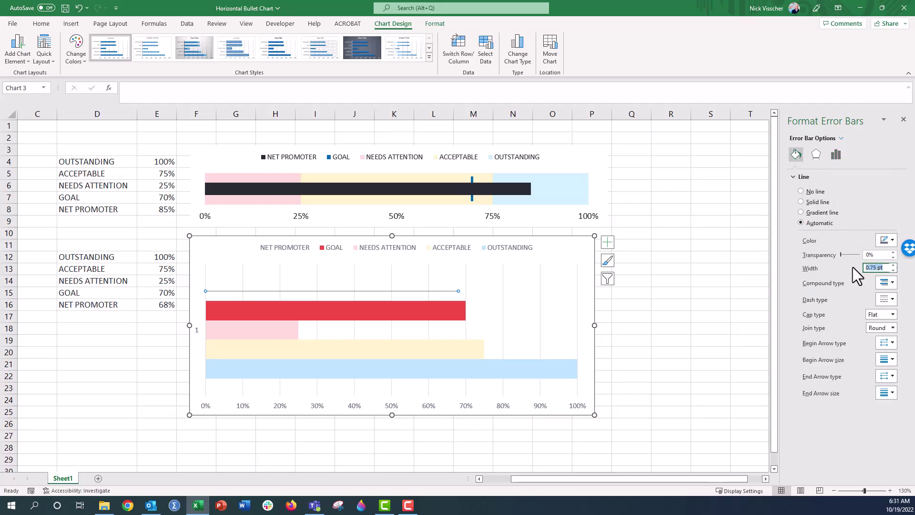
pyautogui.write('15')
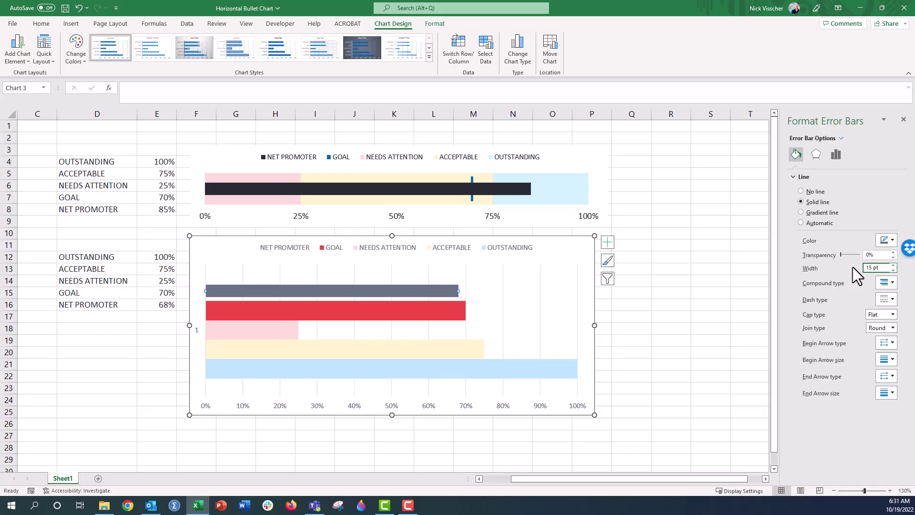
pyautogui.click(886, 240)
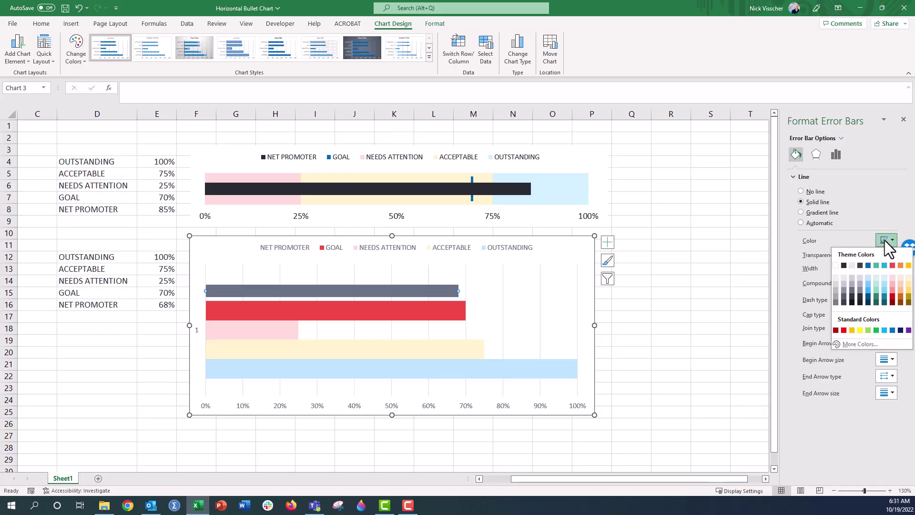
pyautogui.click(844, 265)
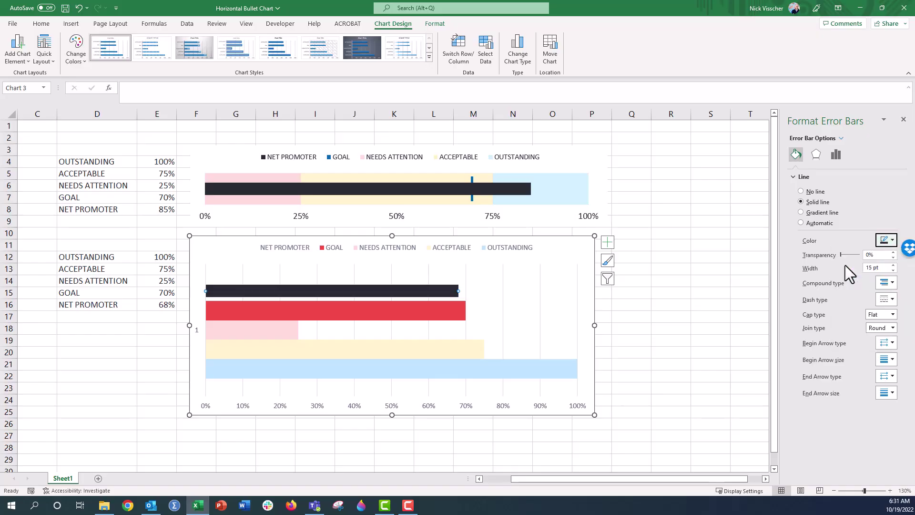
# - Set the NET PROMOTER legend key to solid fill
pyautogui.click(409, 284)
pyautogui.click(410, 284)
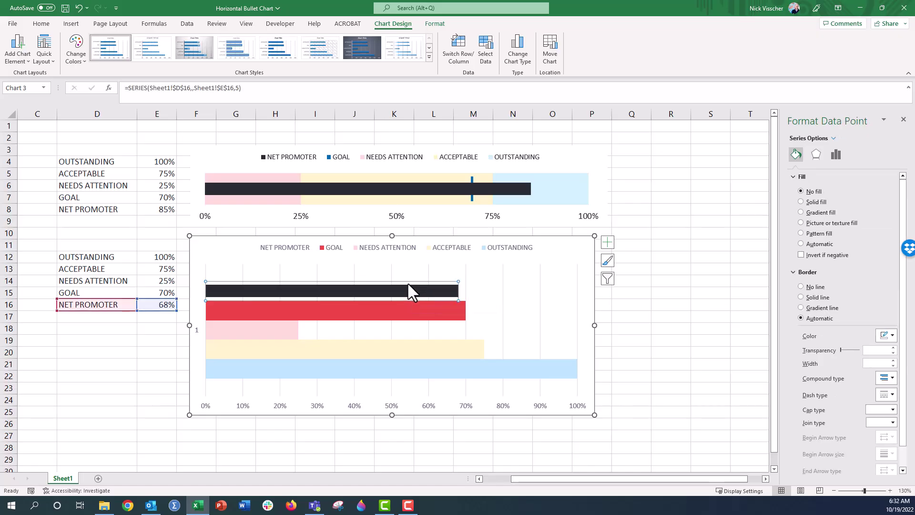
pyautogui.click(264, 249)
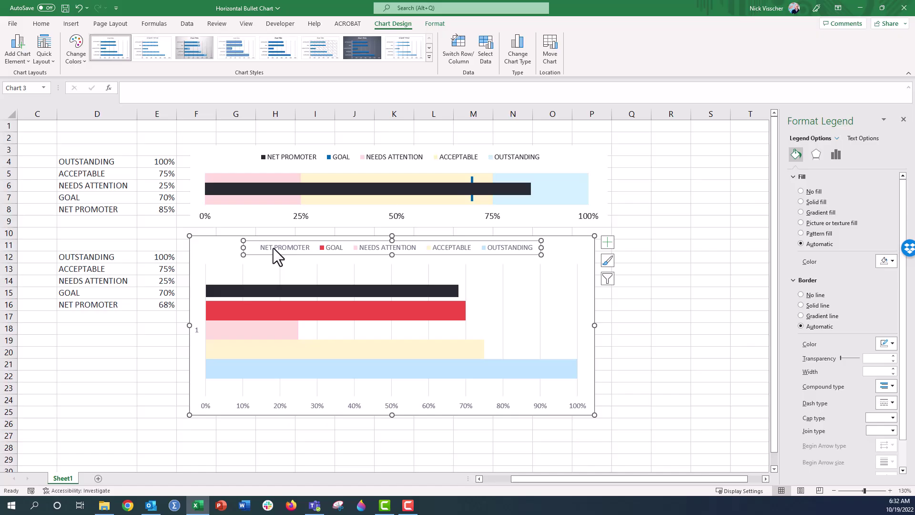
pyautogui.click(273, 248)
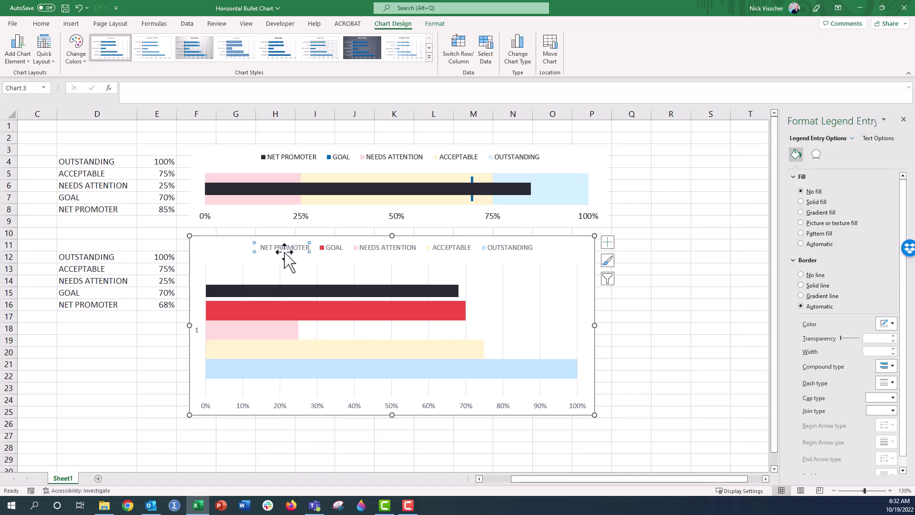
pyautogui.click(816, 202)
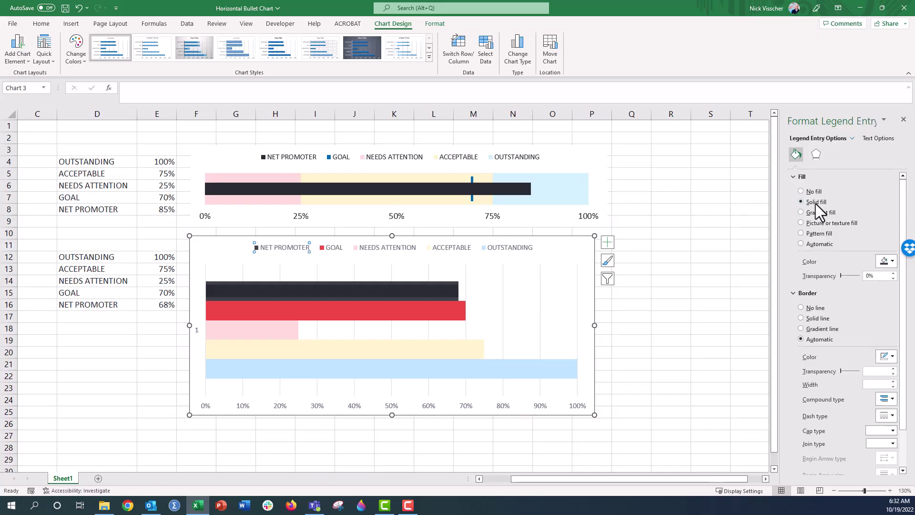
# - Adjust the NET PROMOTER data point's fill setting and check the chart
pyautogui.click(405, 283)
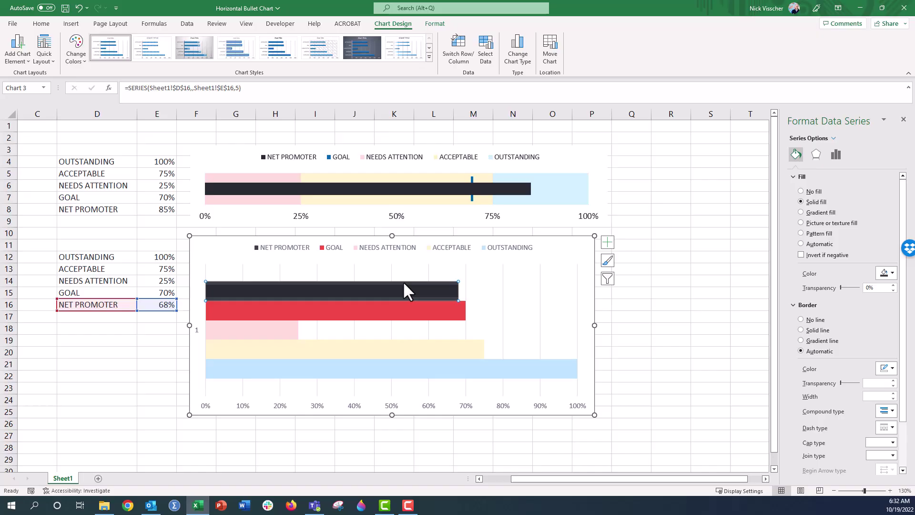
pyautogui.click(404, 284)
pyautogui.click(801, 192)
pyautogui.click(694, 328)
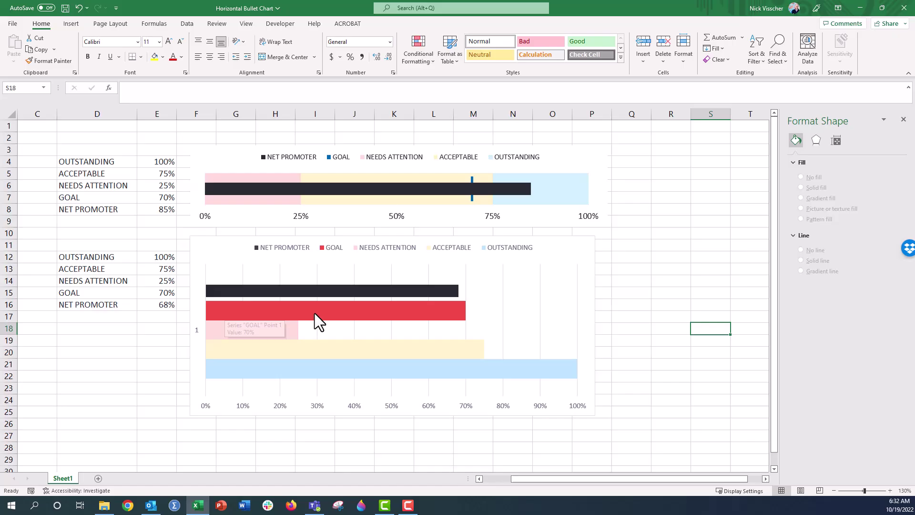
pyautogui.click(263, 312)
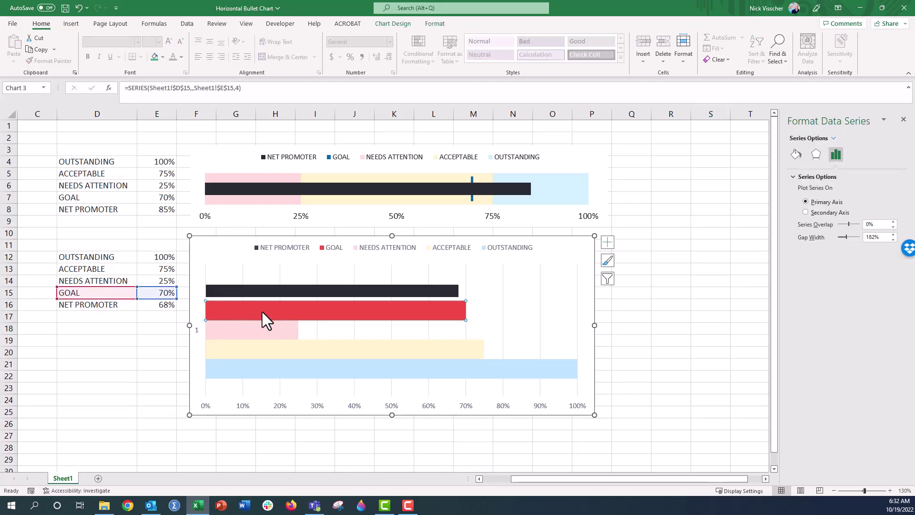
# - Fill the GOAL point solid blue and give its legend key a solid fill
pyautogui.click(457, 310)
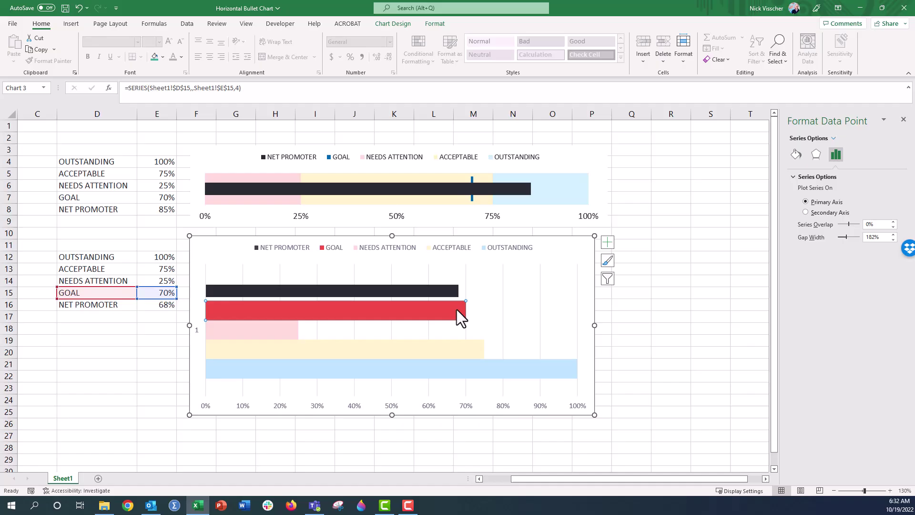
pyautogui.click(798, 157)
pyautogui.click(809, 202)
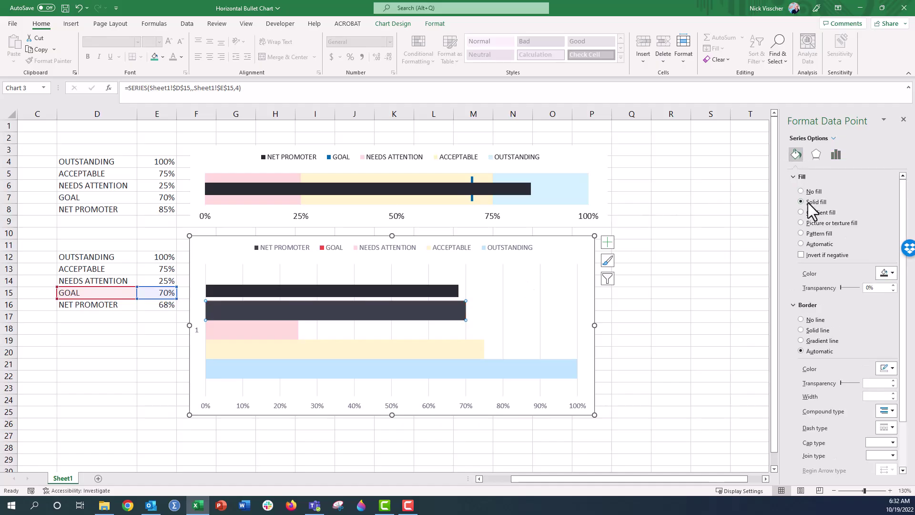
pyautogui.click(888, 273)
pyautogui.click(868, 298)
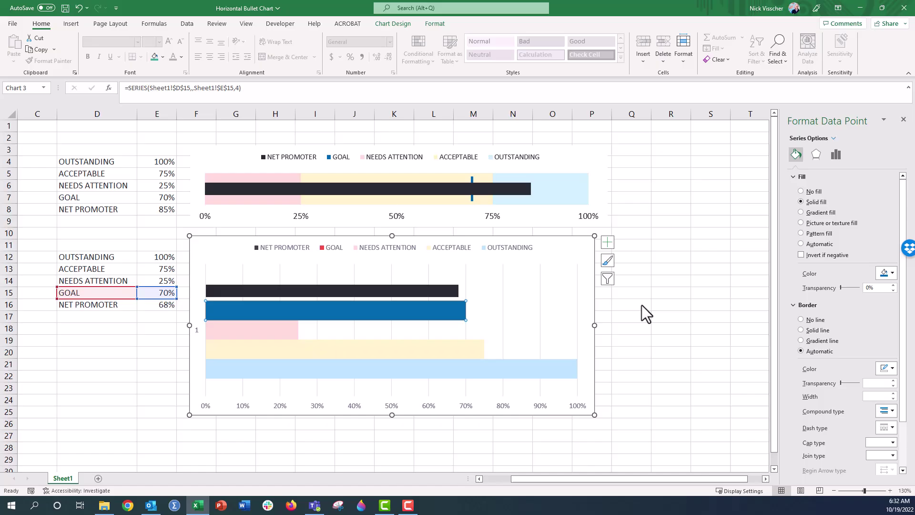
pyautogui.click(331, 248)
pyautogui.click(331, 248)
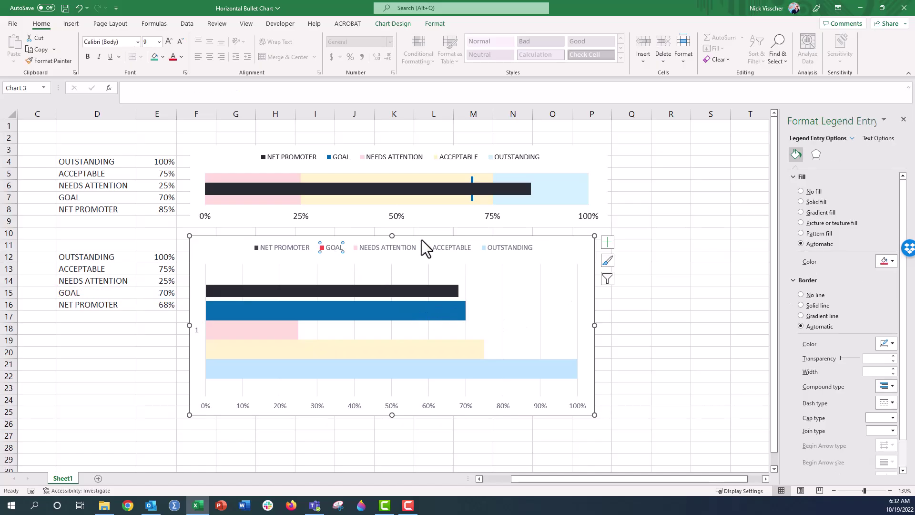
pyautogui.click(813, 204)
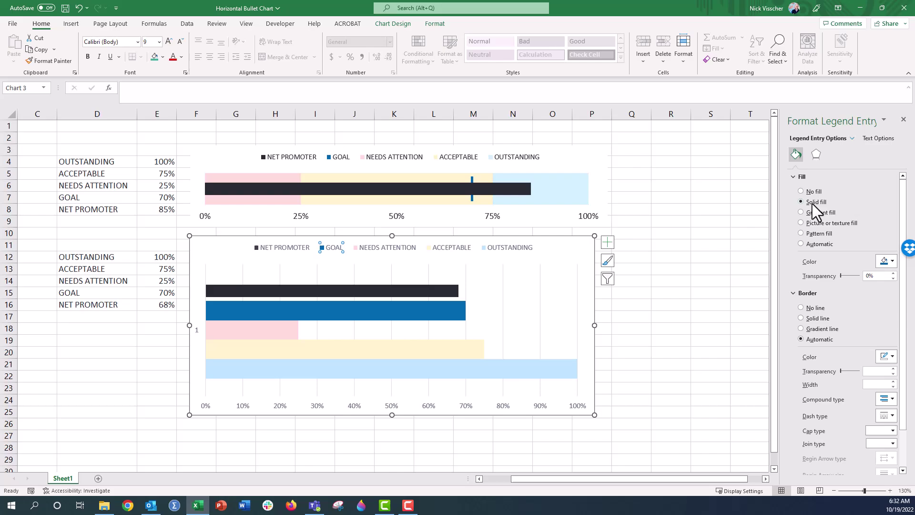
pyautogui.click(694, 280)
# - Set the GOAL bar itself to No fill, keeping the blue legend key
pyautogui.click(216, 308)
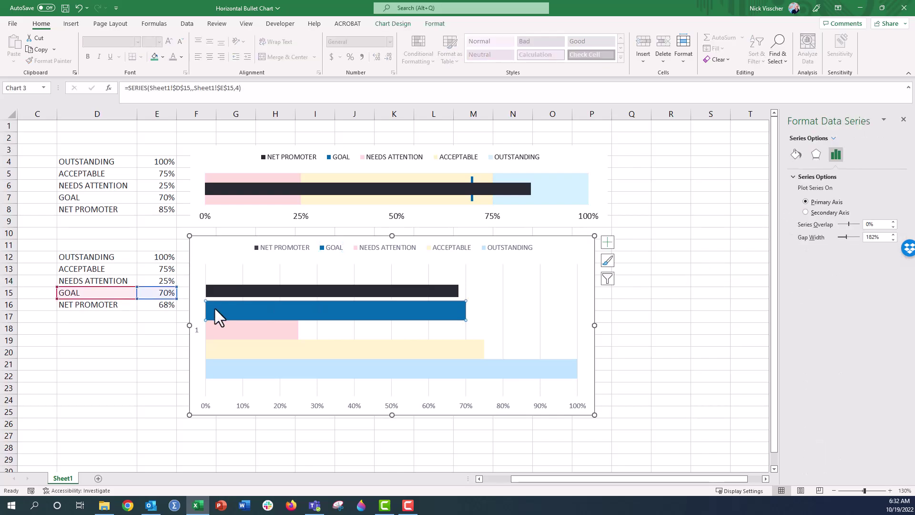
pyautogui.click(215, 309)
pyautogui.click(797, 155)
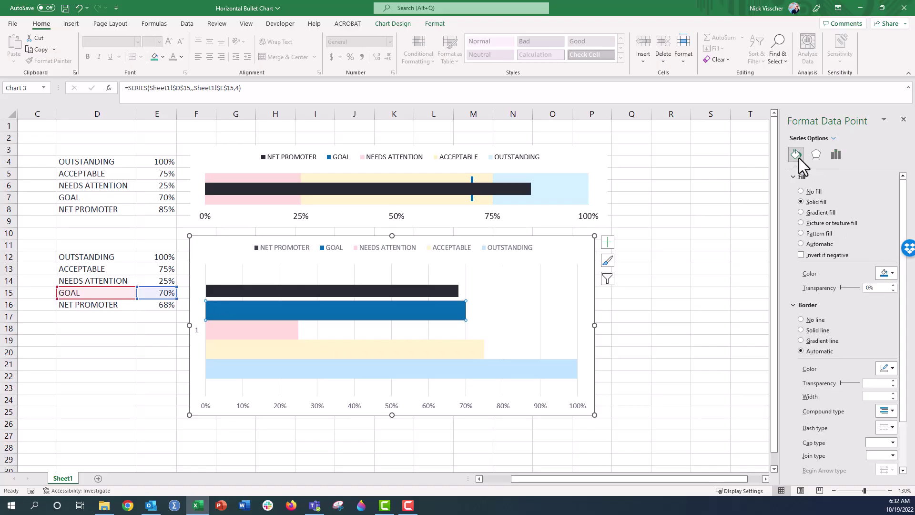
pyautogui.click(802, 191)
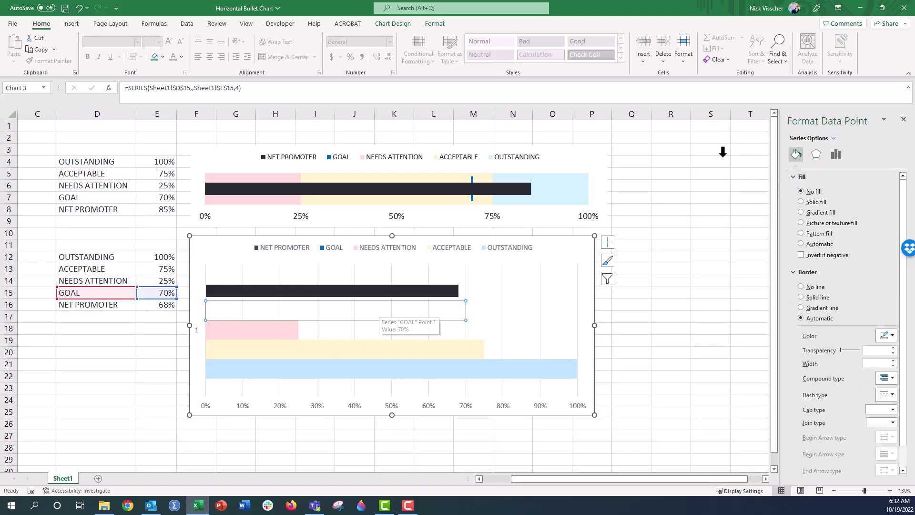
pyautogui.click(390, 24)
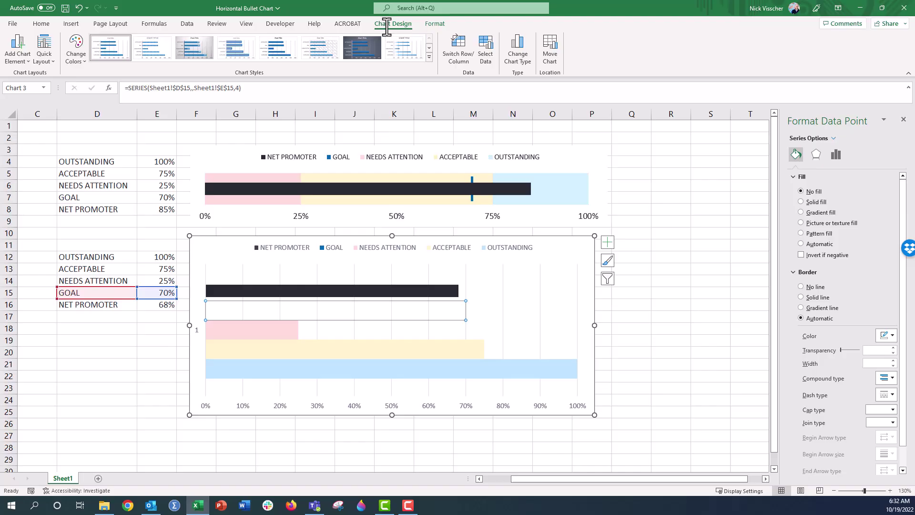
# - Add error bars to the chart and select the GOAL series' new error bar
pyautogui.click(20, 63)
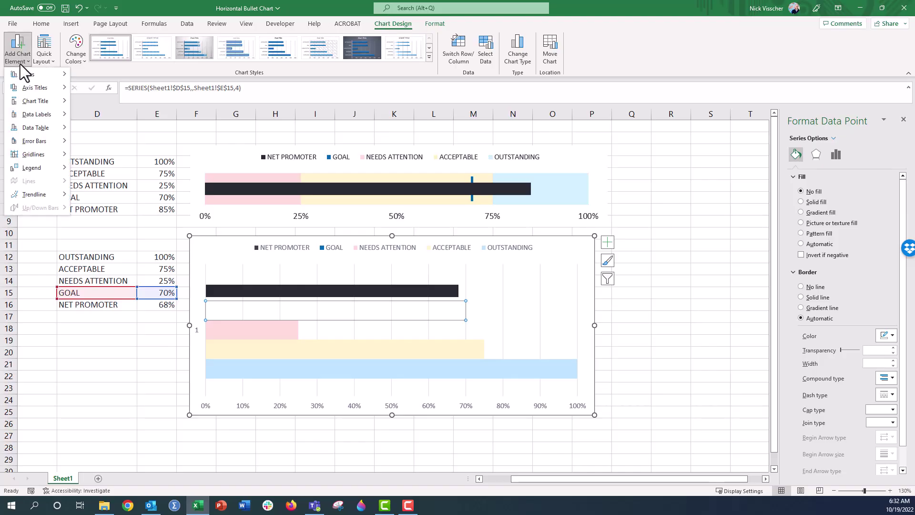
pyautogui.moveTo(22, 141)
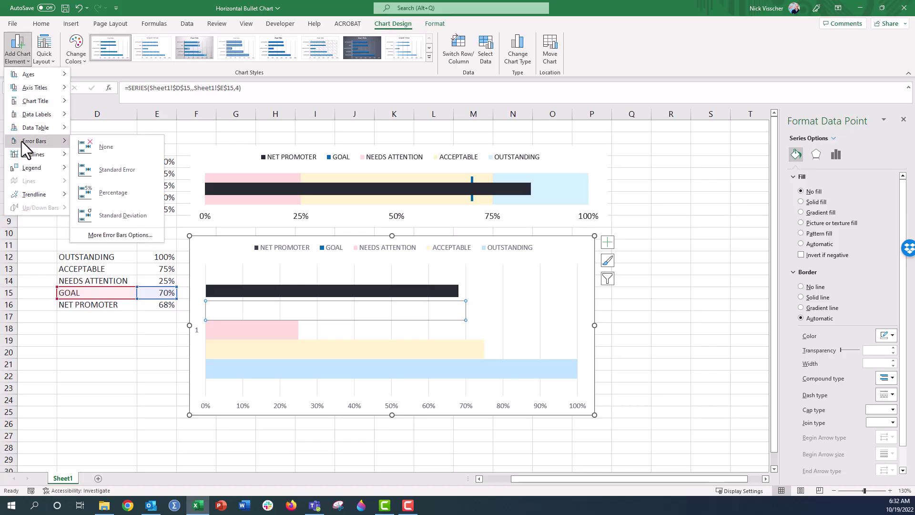
pyautogui.click(114, 169)
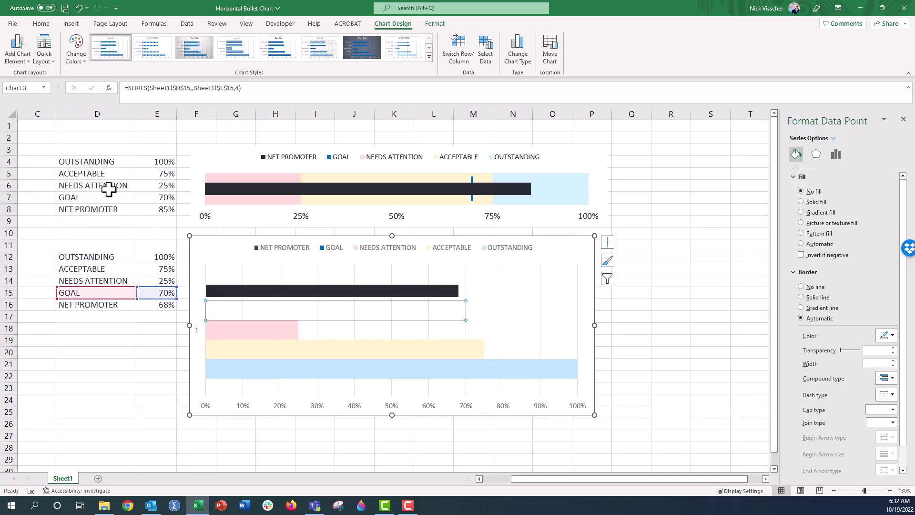
pyautogui.click(474, 310)
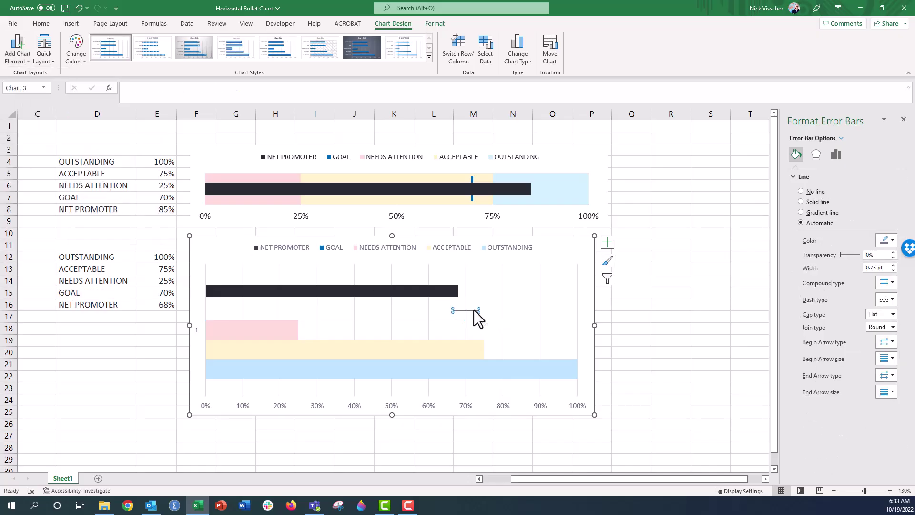
# - Set the GOAL error bar to Minus direction, No Cap, percentage amount, and 30 pt width
pyautogui.click(836, 156)
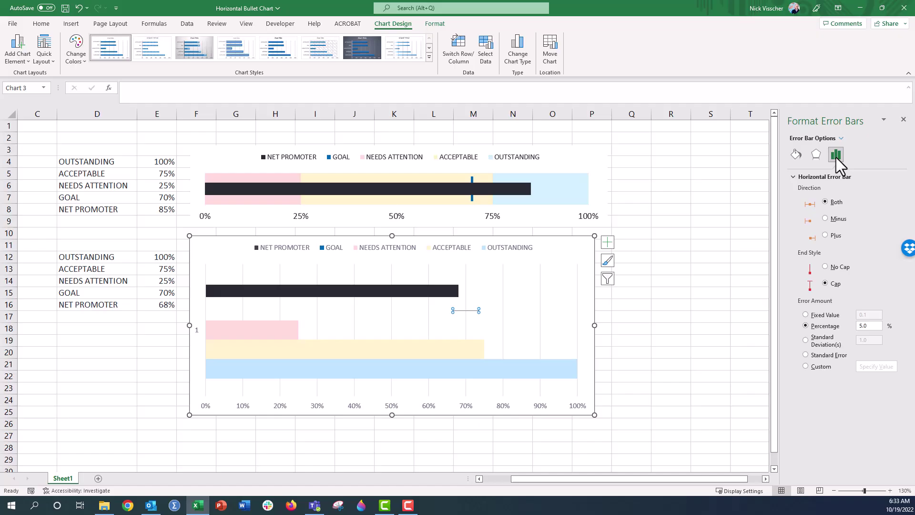
pyautogui.click(835, 219)
pyautogui.click(834, 267)
pyautogui.doubleClick(869, 327)
pyautogui.click(796, 155)
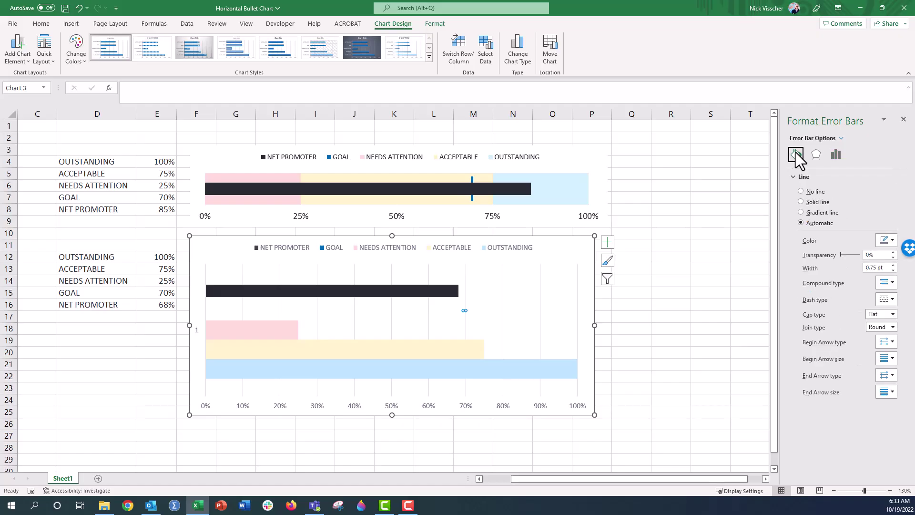
pyautogui.click(875, 269)
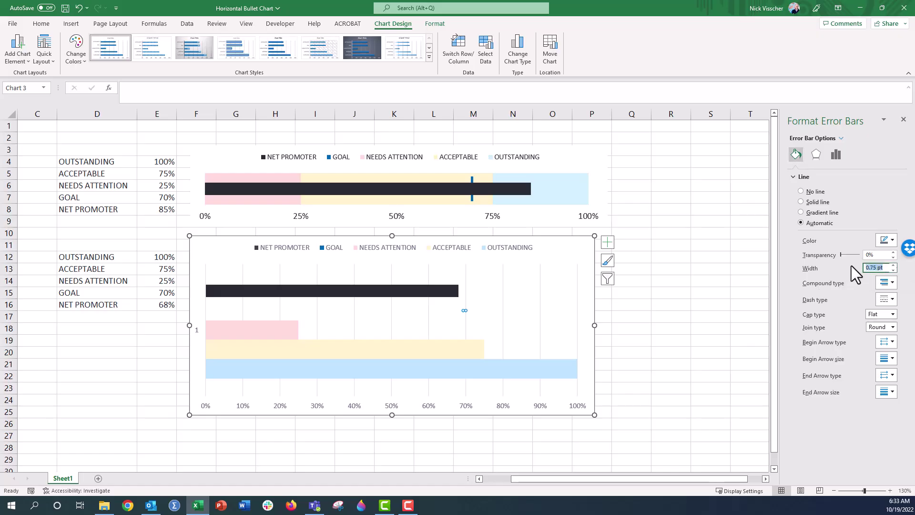
pyautogui.write('30')
# - Select the Series "GOAL" X Error Bars and colour the 70% marker line dark blue
pyautogui.click(618, 332)
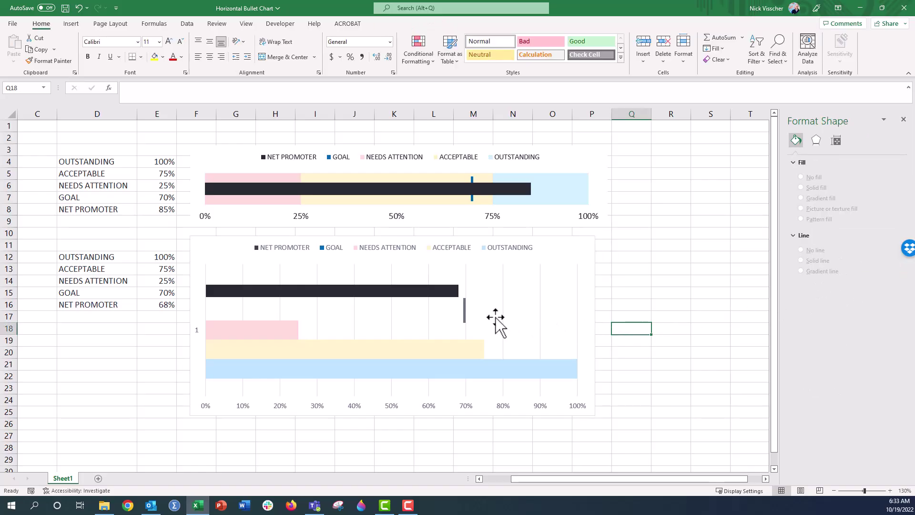
pyautogui.click(464, 315)
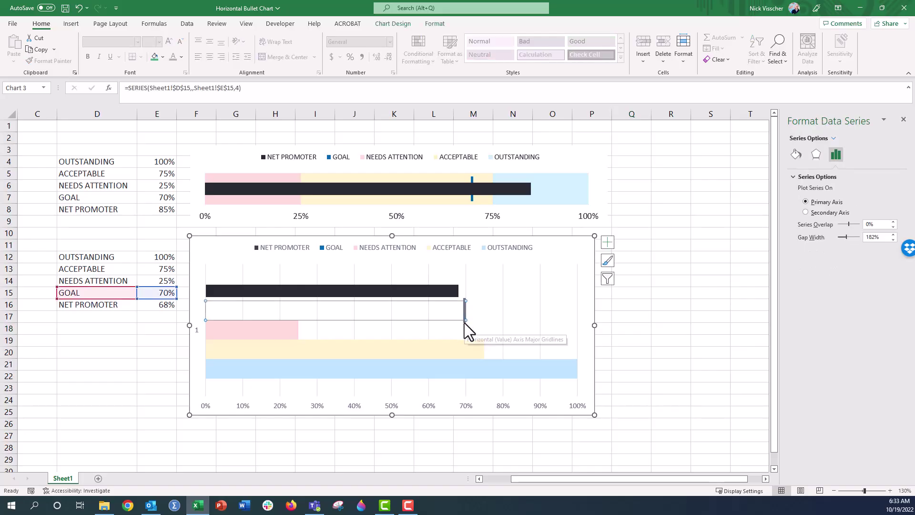
pyautogui.click(464, 323)
pyautogui.click(463, 302)
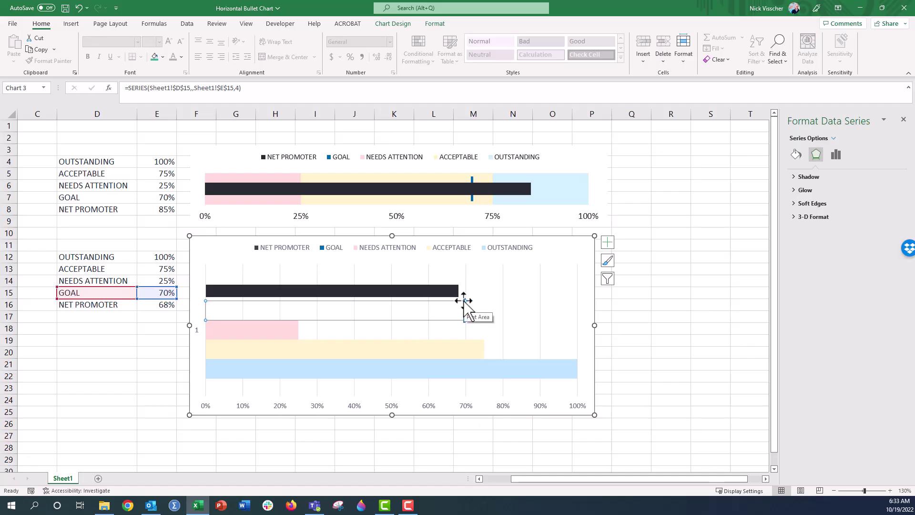
pyautogui.click(464, 302)
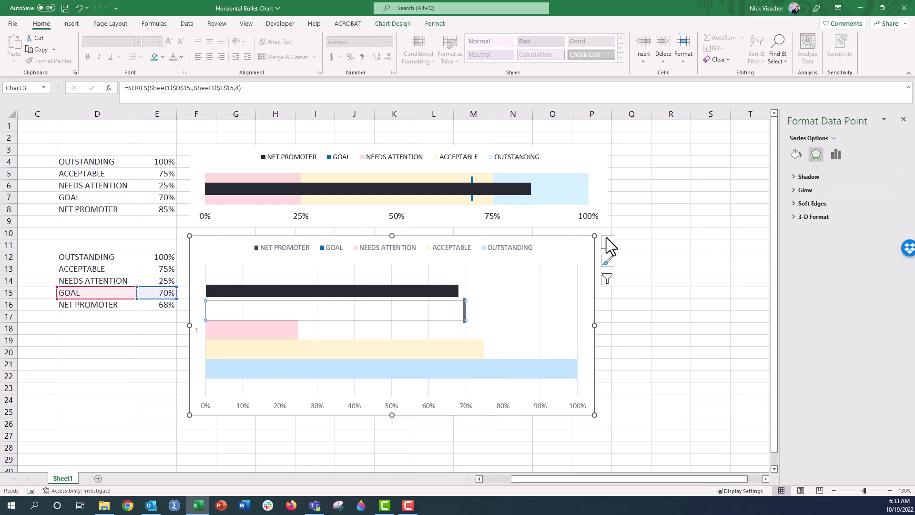
pyautogui.click(833, 138)
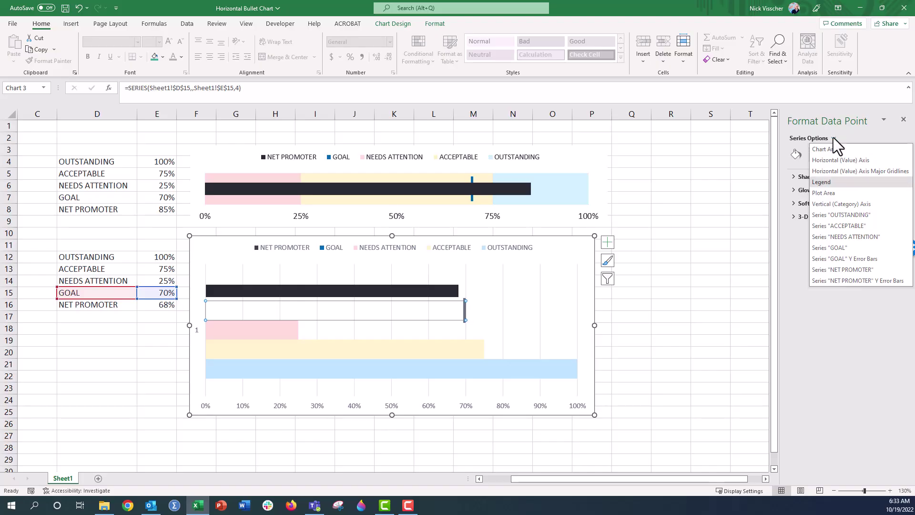
pyautogui.click(815, 260)
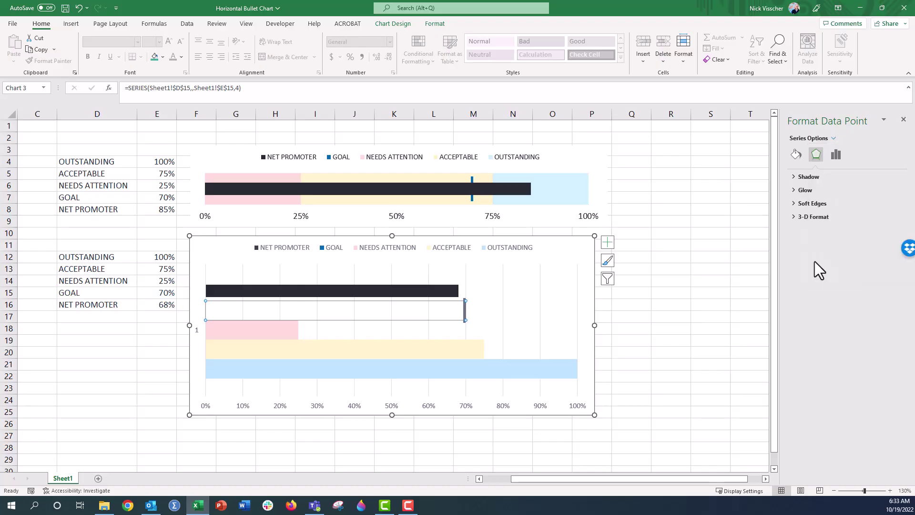
pyautogui.click(796, 155)
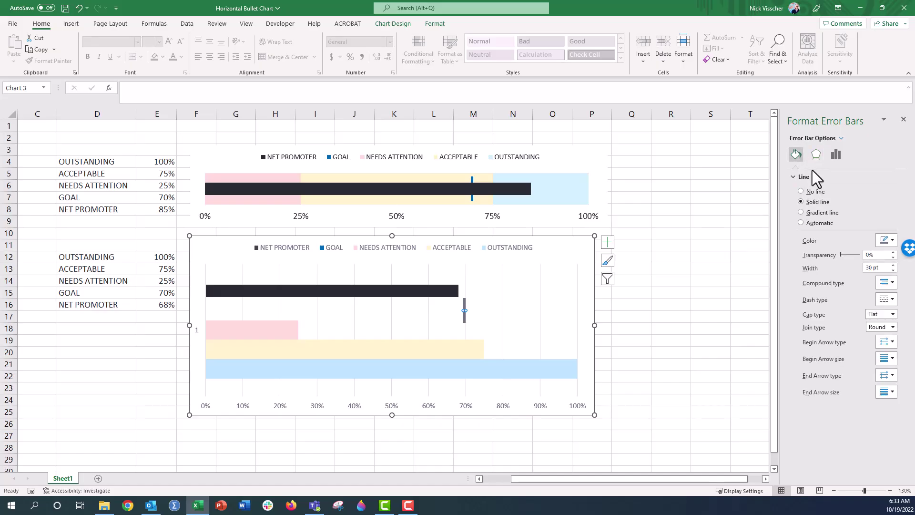
pyautogui.click(881, 241)
pyautogui.click(868, 265)
pyautogui.click(661, 308)
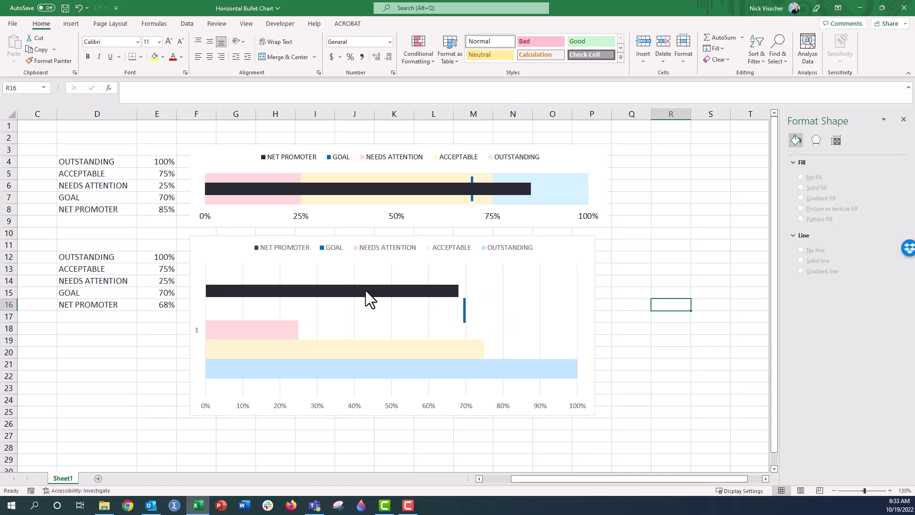
# - Set the NEEDS ATTENTION series' Series Overlap to 100% so all bars share one row
pyautogui.click(222, 330)
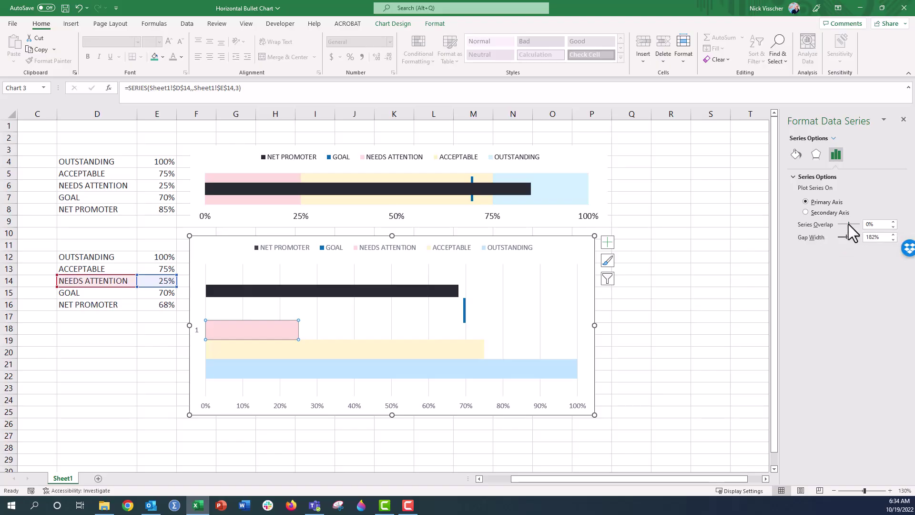
pyautogui.moveTo(860, 224); pyautogui.dragTo(860, 224)
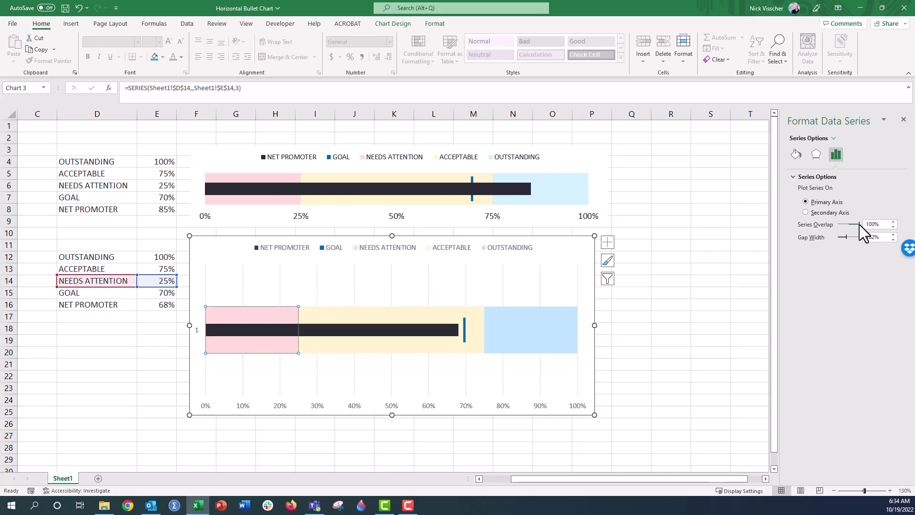
# - Remove the gridlines from the lower chart
pyautogui.click(685, 309)
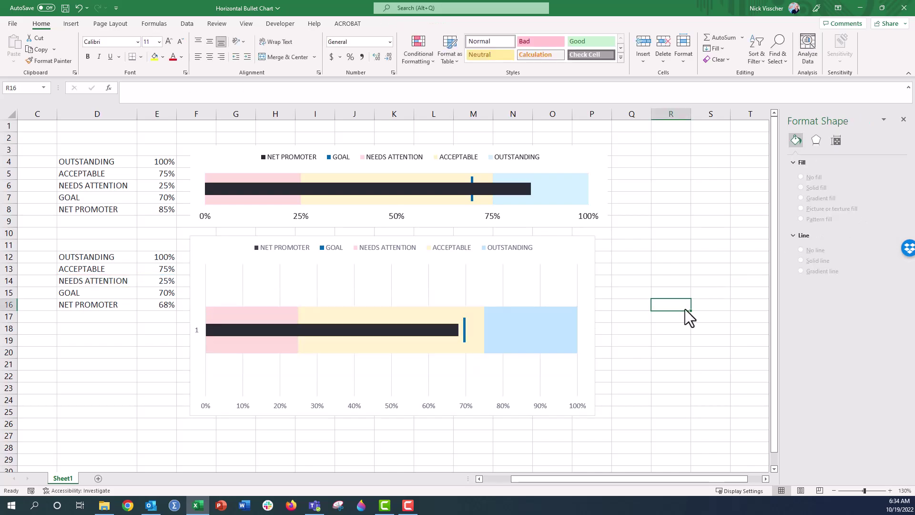
pyautogui.click(317, 385)
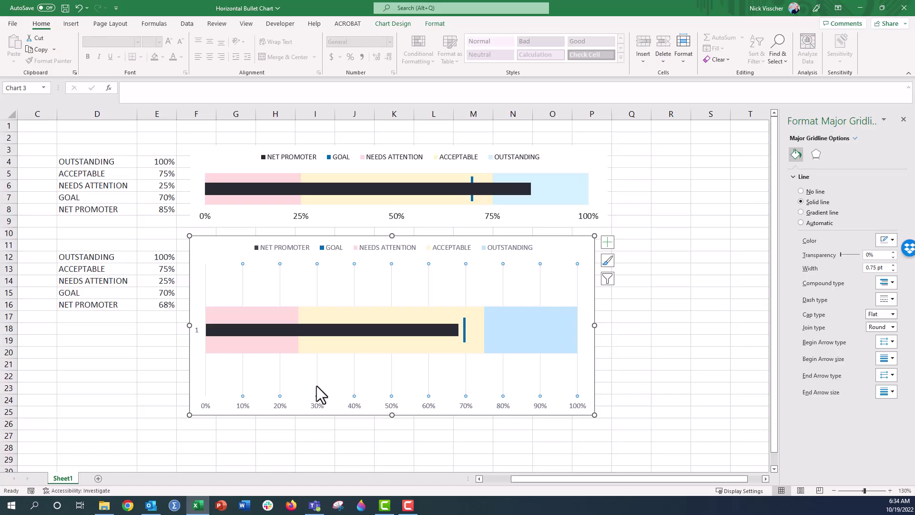
pyautogui.press('Escape')
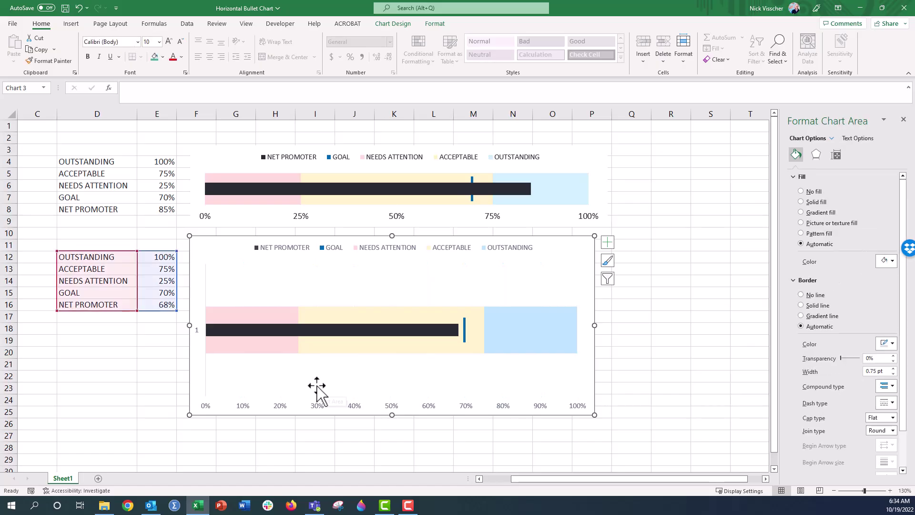
# - Set Gap Width to 0% so the bands fill the plot, then shrink the chart into a slim strip
pyautogui.click(253, 349)
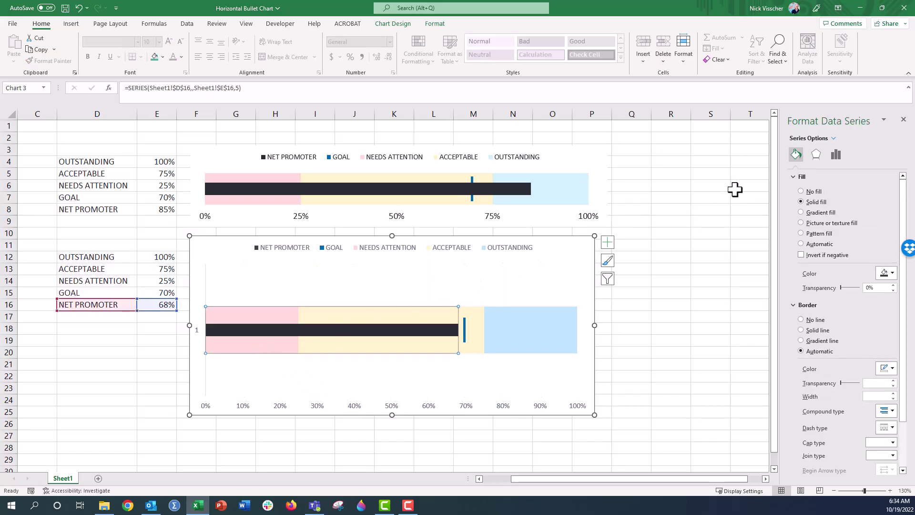
pyautogui.click(836, 155)
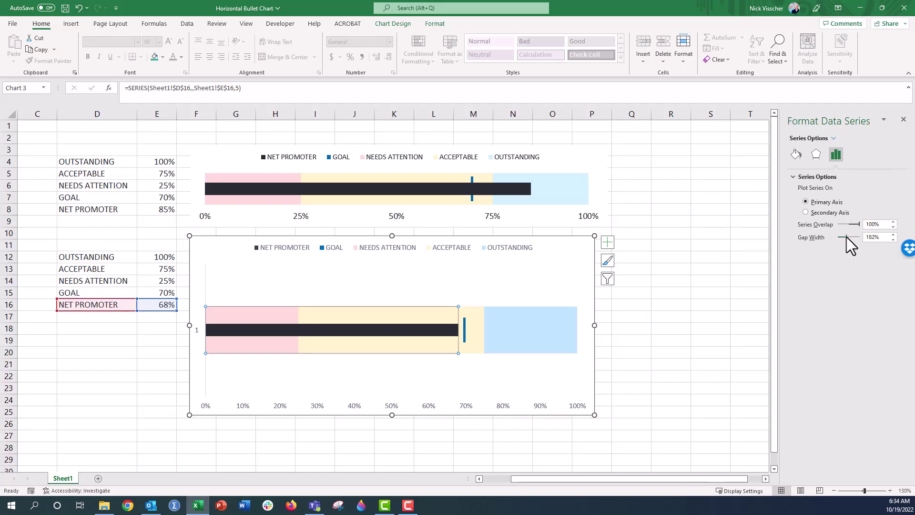
pyautogui.moveTo(847, 237); pyautogui.dragTo(834, 241)
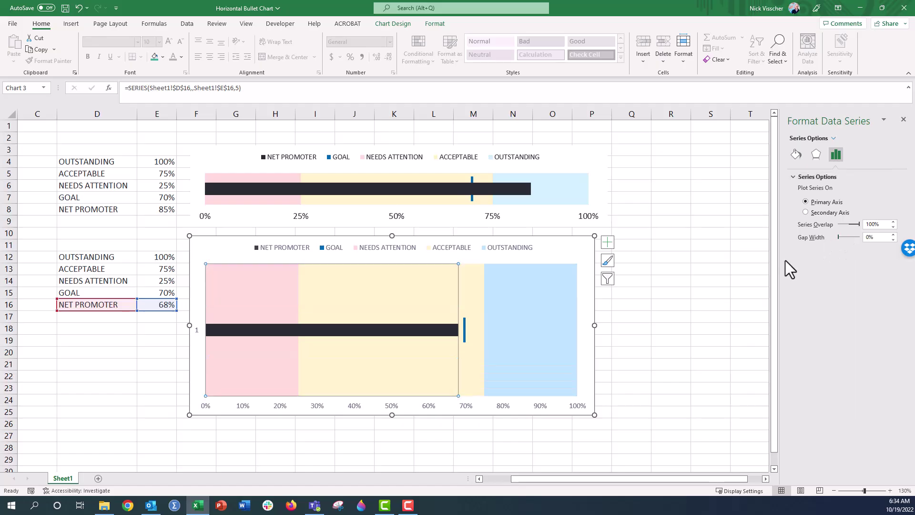
pyautogui.moveTo(392, 414); pyautogui.dragTo(381, 309)
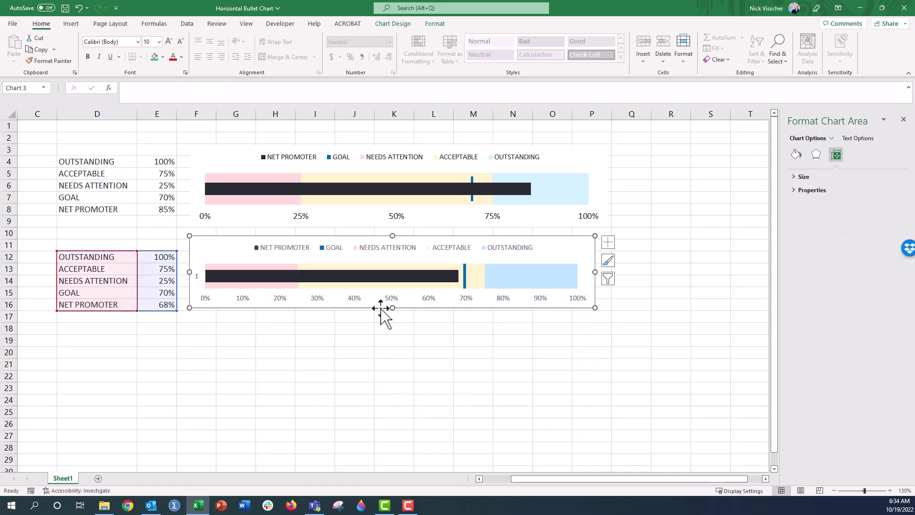
pyautogui.moveTo(273, 237); pyautogui.dragTo(274, 243)
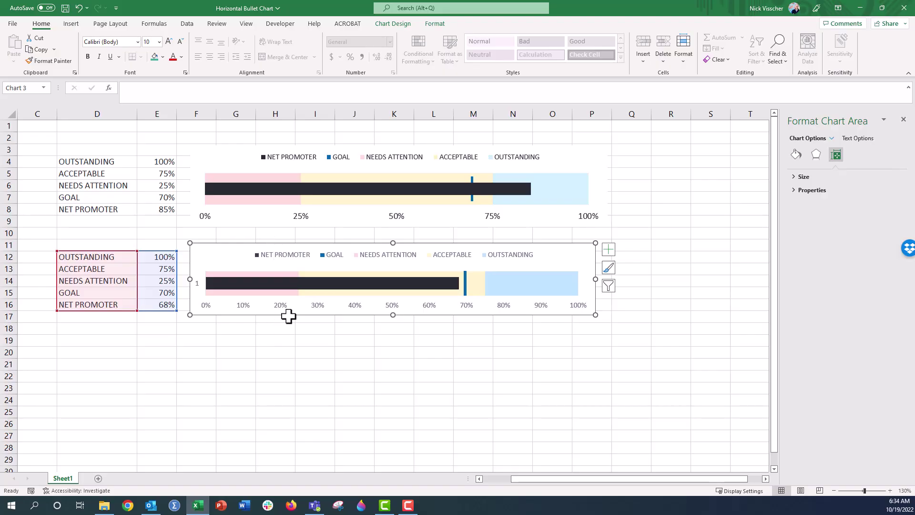
# - Reduce the NET PROMOTER error bar's line width from 15 pt to 10 pt
pyautogui.click(352, 285)
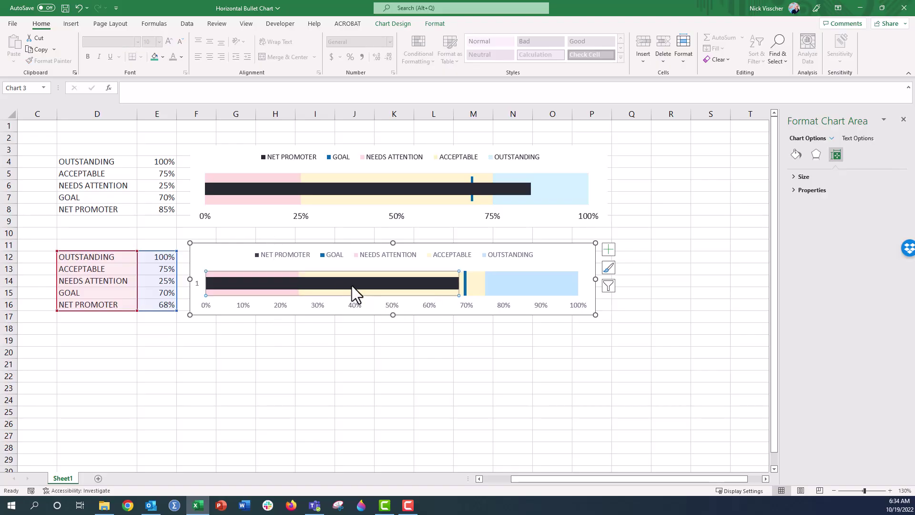
pyautogui.click(397, 284)
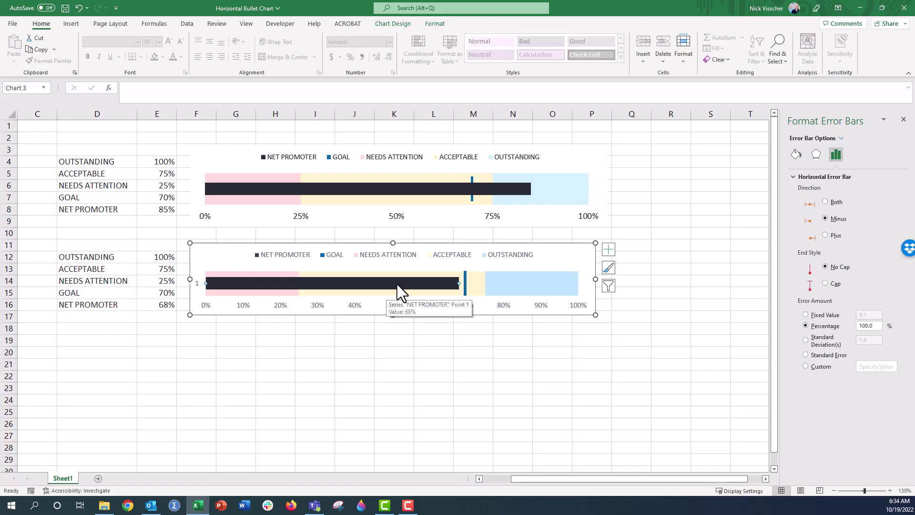
pyautogui.click(796, 156)
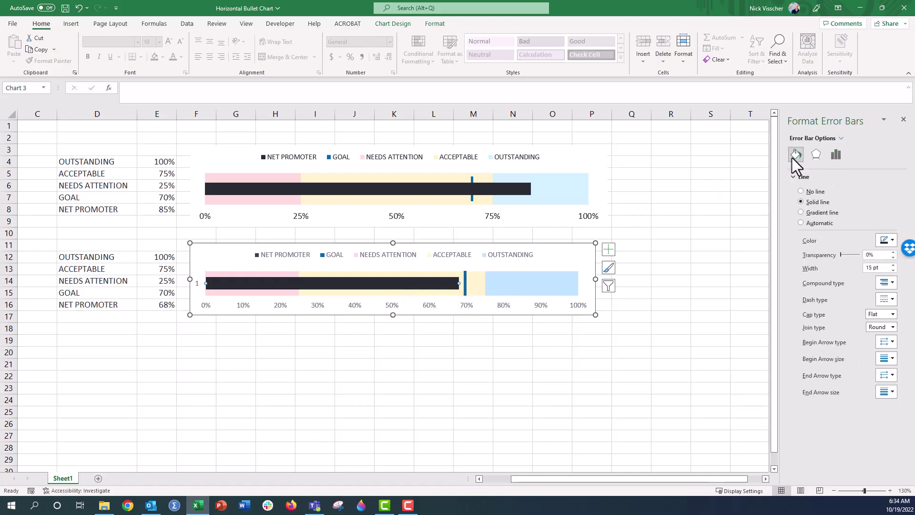
pyautogui.click(893, 270)
pyautogui.click(893, 270)
pyautogui.click(893, 271)
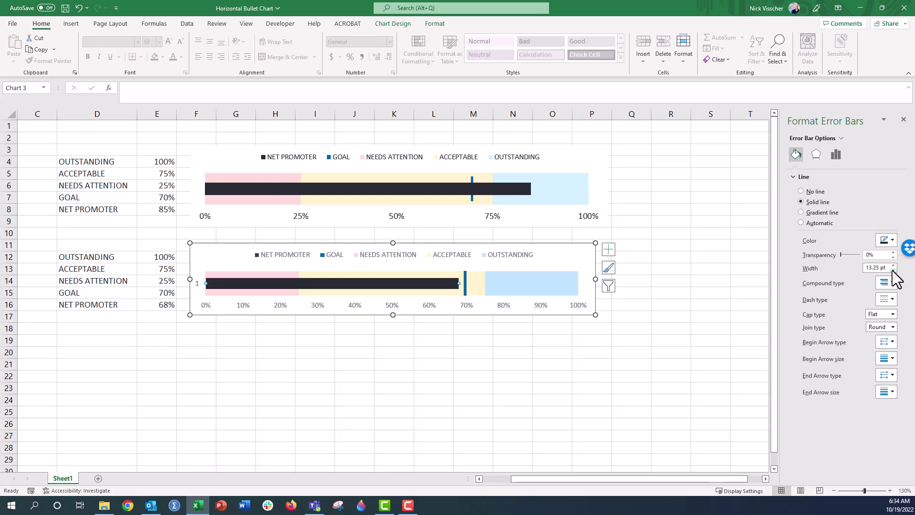
pyautogui.click(893, 271)
pyautogui.click(893, 270)
pyautogui.click(893, 271)
pyautogui.click(893, 270)
pyautogui.click(893, 271)
pyautogui.click(893, 270)
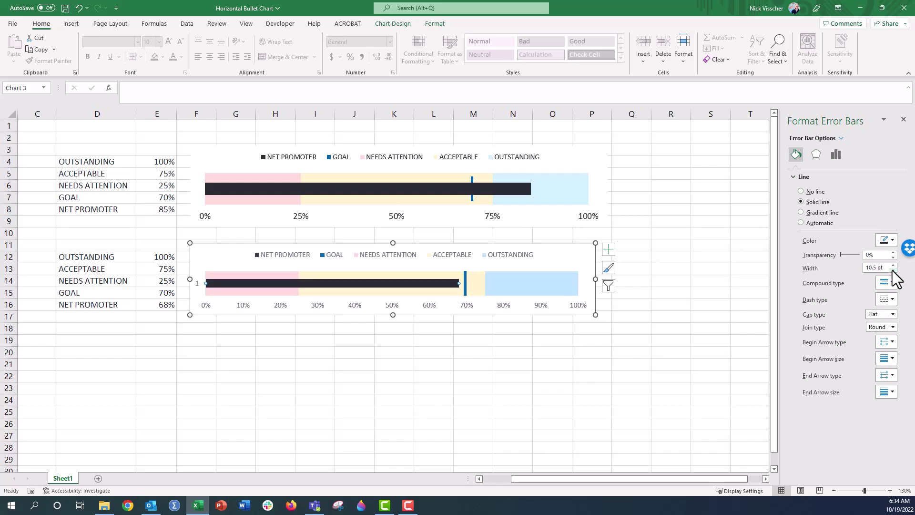
pyautogui.click(893, 270)
pyautogui.click(893, 270)
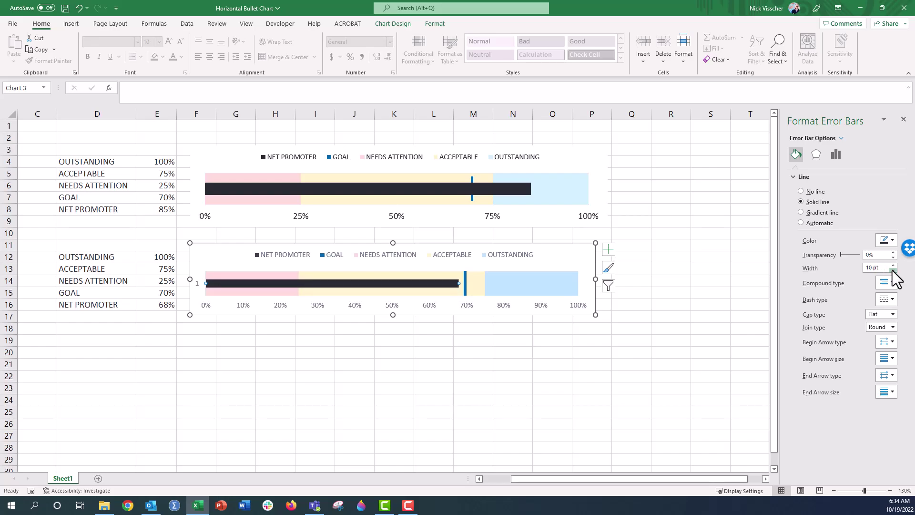
# - Delete the vertical axis label '1' from the lower chart
pyautogui.click(515, 353)
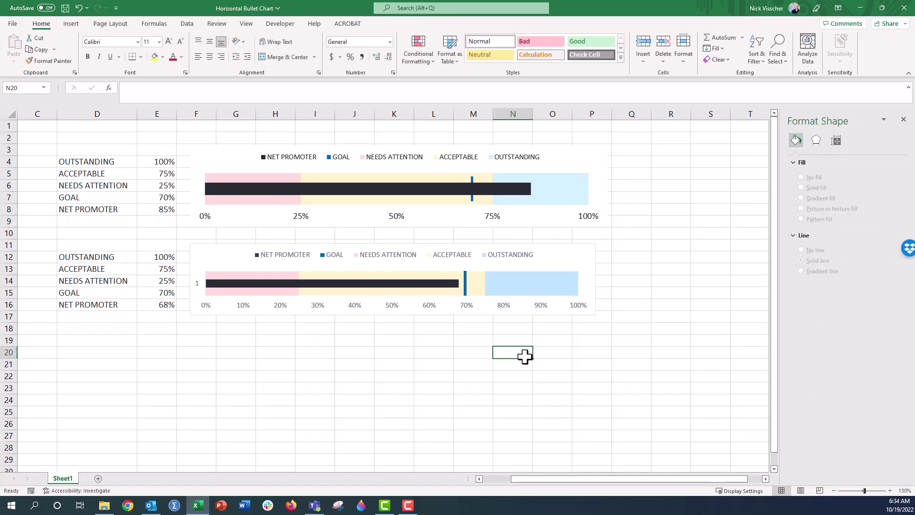
pyautogui.click(197, 283)
pyautogui.press('Delete')
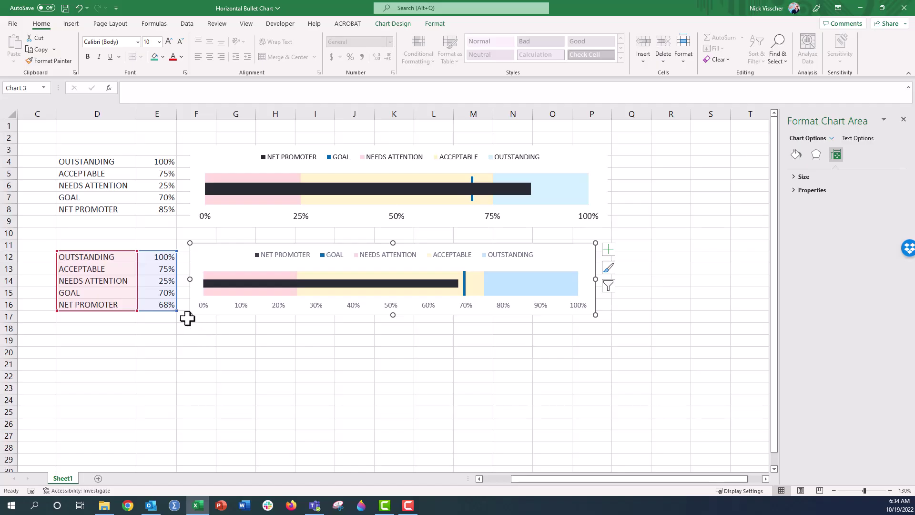
# - Change the GOAL value in E15 to 75%
pyautogui.click(151, 293)
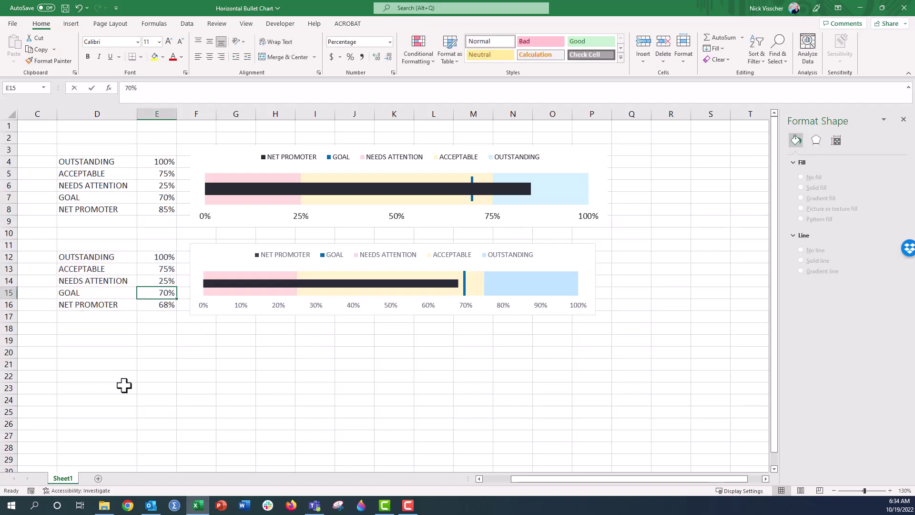
pyautogui.write('75')
pyautogui.press('Return')
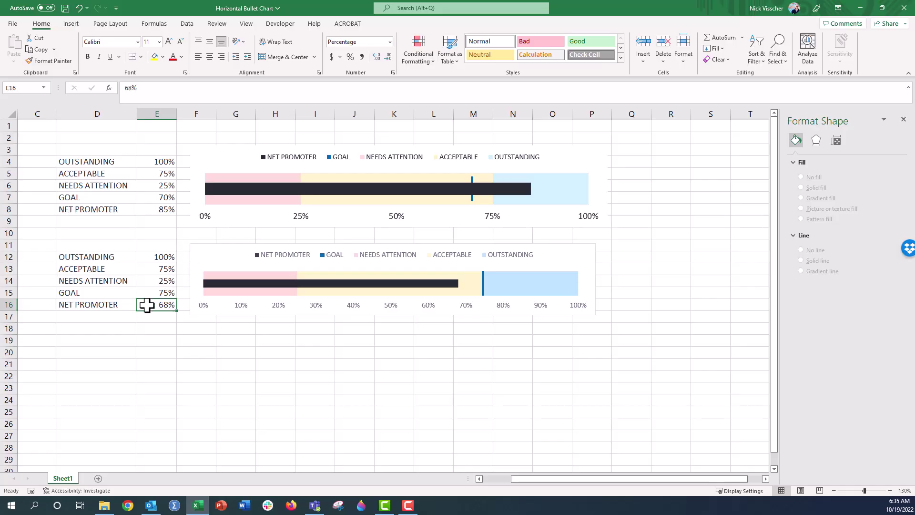
# - Try NET PROMOTER values 55% and 25% in E16, settling on 26%, and check the chart updates
pyautogui.write('55')
pyautogui.press('Return')
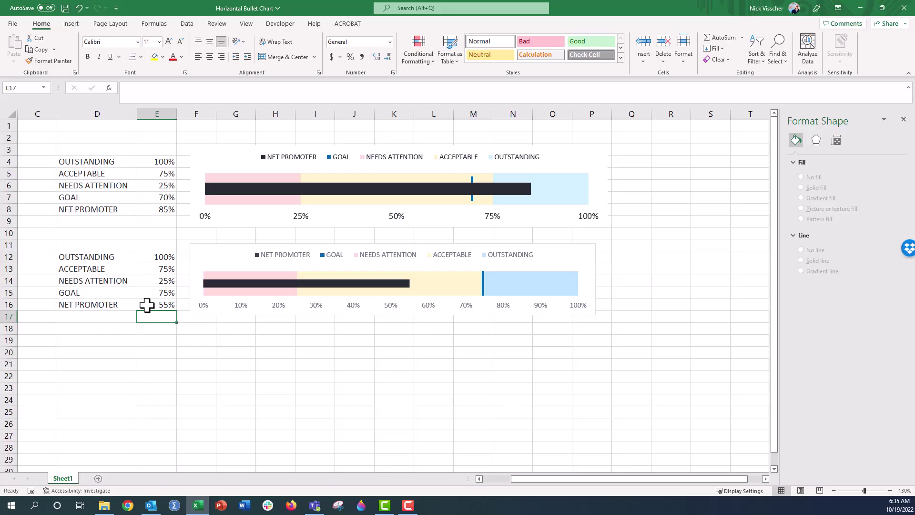
pyautogui.click(147, 305)
pyautogui.write('25')
pyautogui.press('Return')
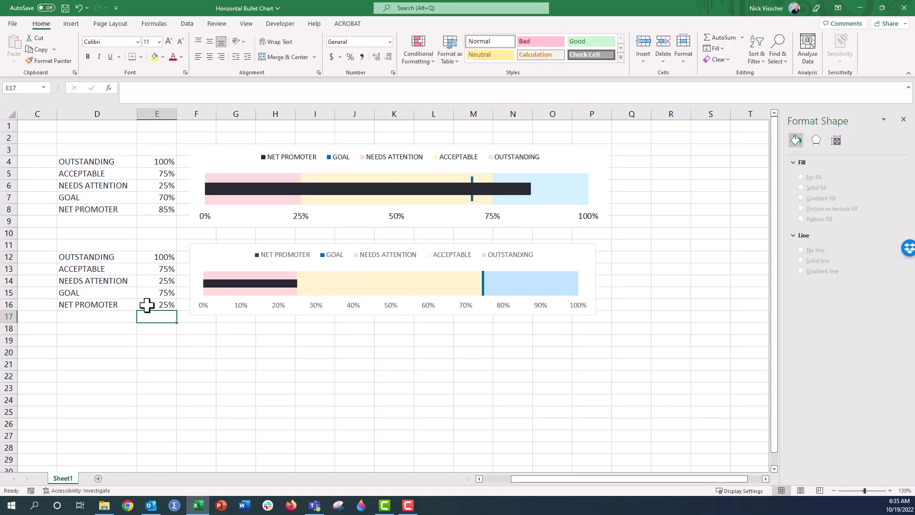
pyautogui.click(148, 305)
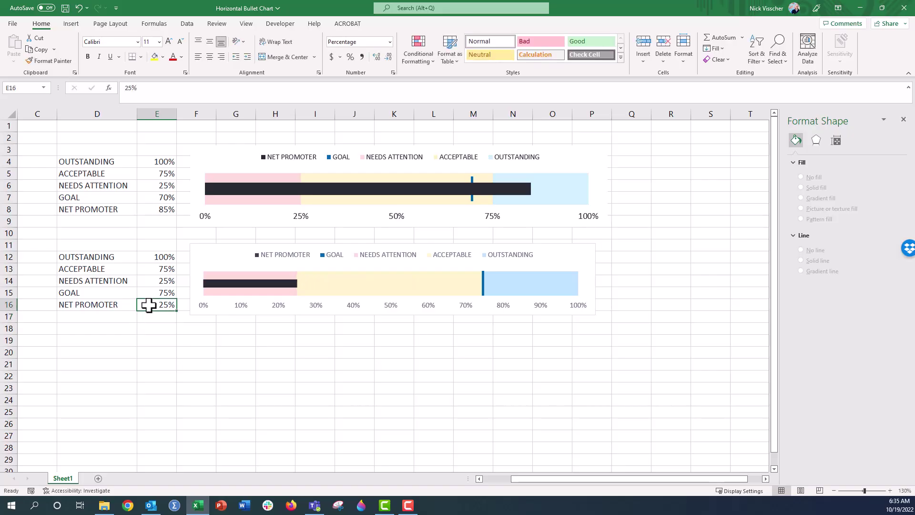
pyautogui.write('26')
pyautogui.press('Return')
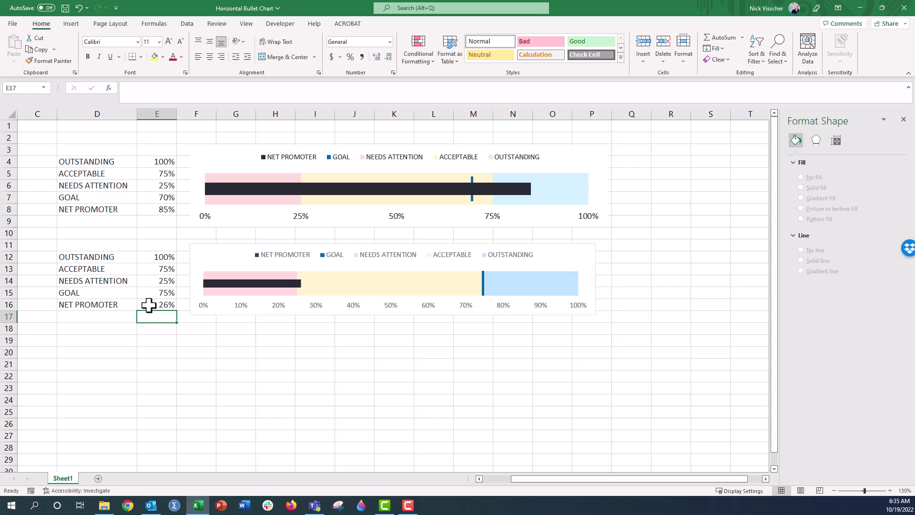
pyautogui.click(205, 245)
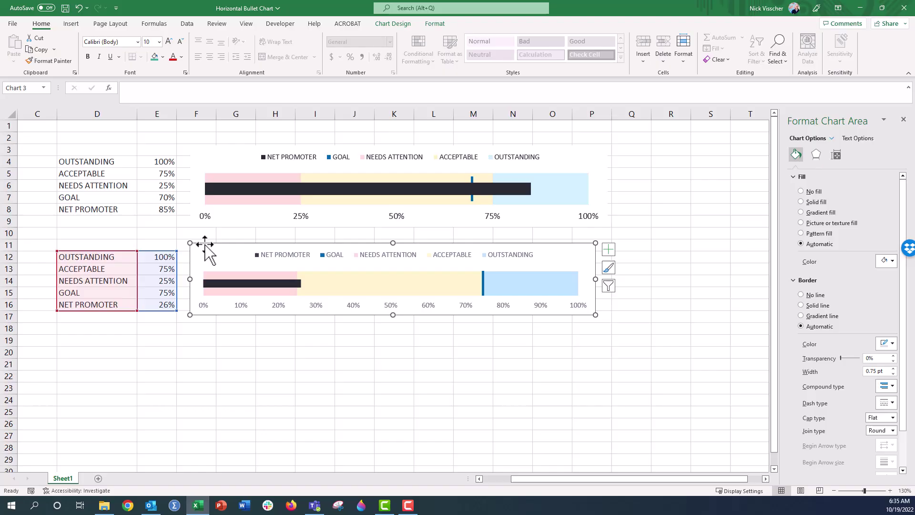
pyautogui.click(198, 328)
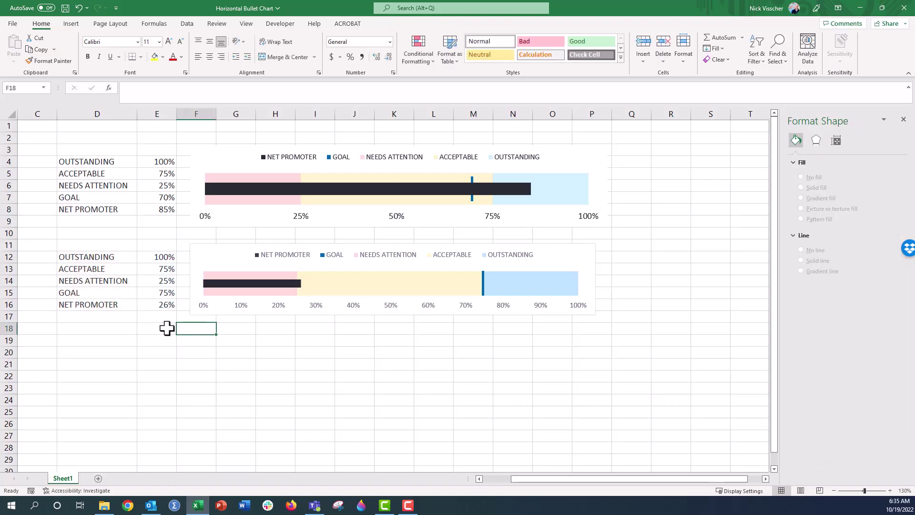
pyautogui.click(119, 330)
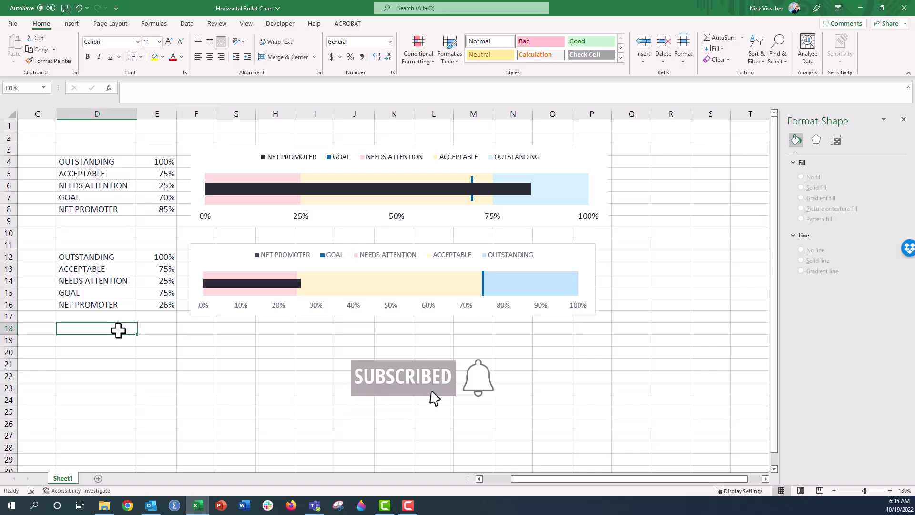